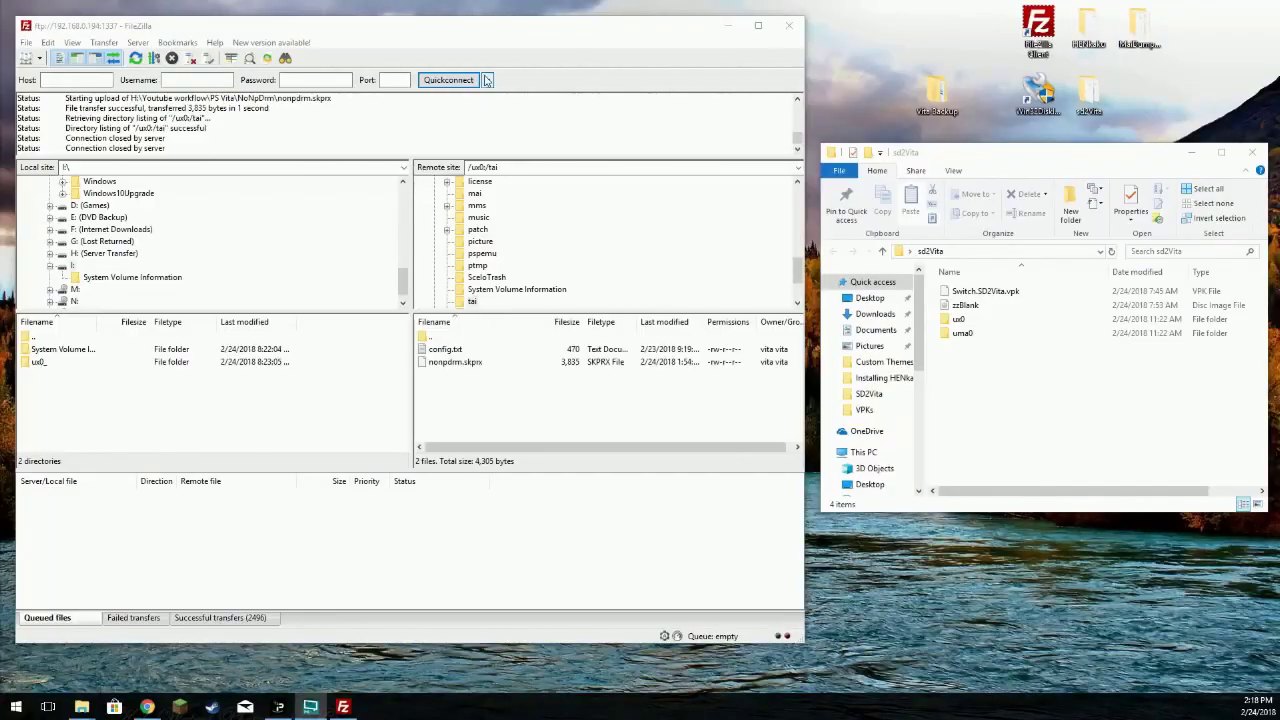
Reconnect to the recent FTP server 192.168.0.194:1337 and select the zzBlank image in the sd2Vita folder.
{"action": "left_click", "coordinate": [489, 80]}
{"action": "left_click", "coordinate": [510, 120]}
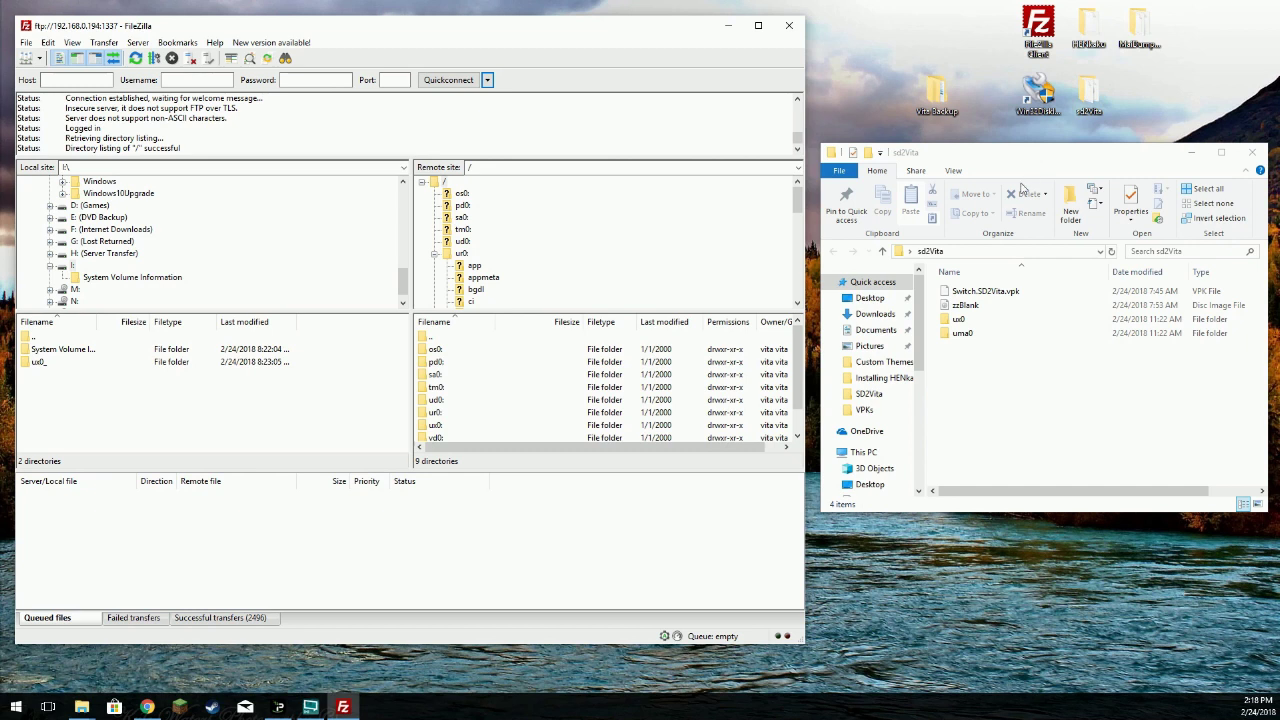
{"action": "left_click", "coordinate": [1008, 310]}
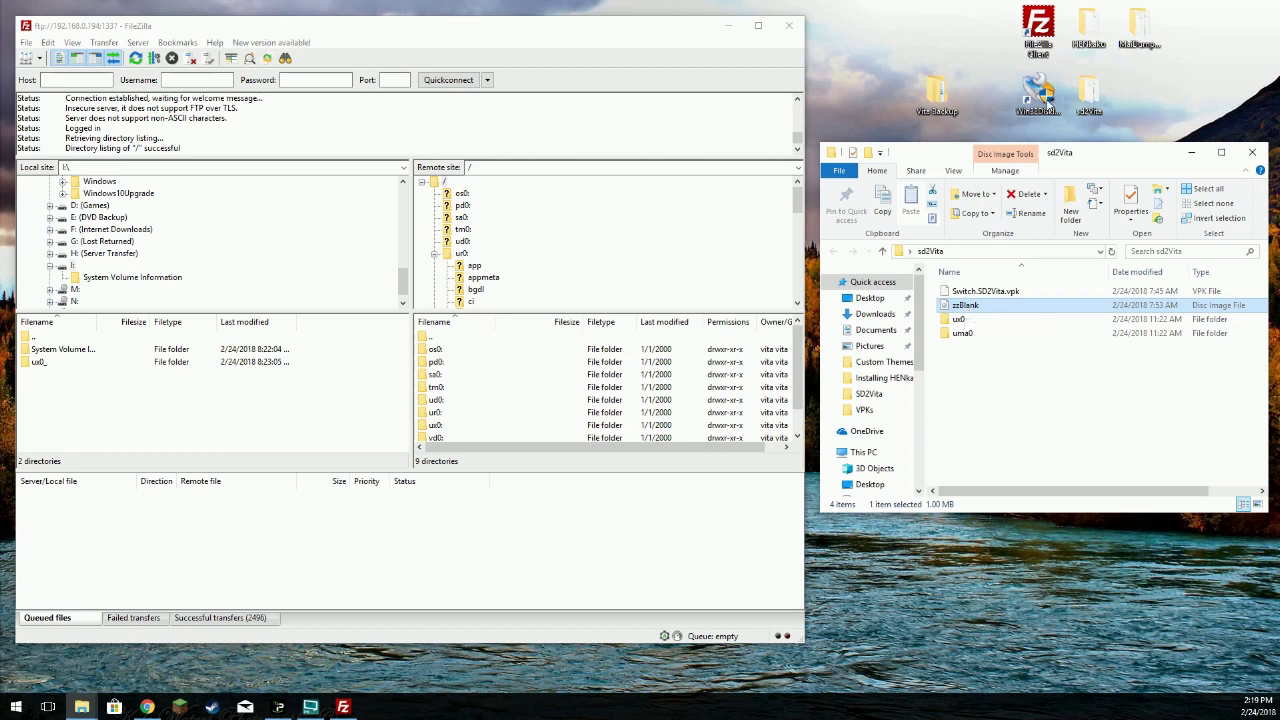
{"action": "left_click", "coordinate": [1042, 100]}
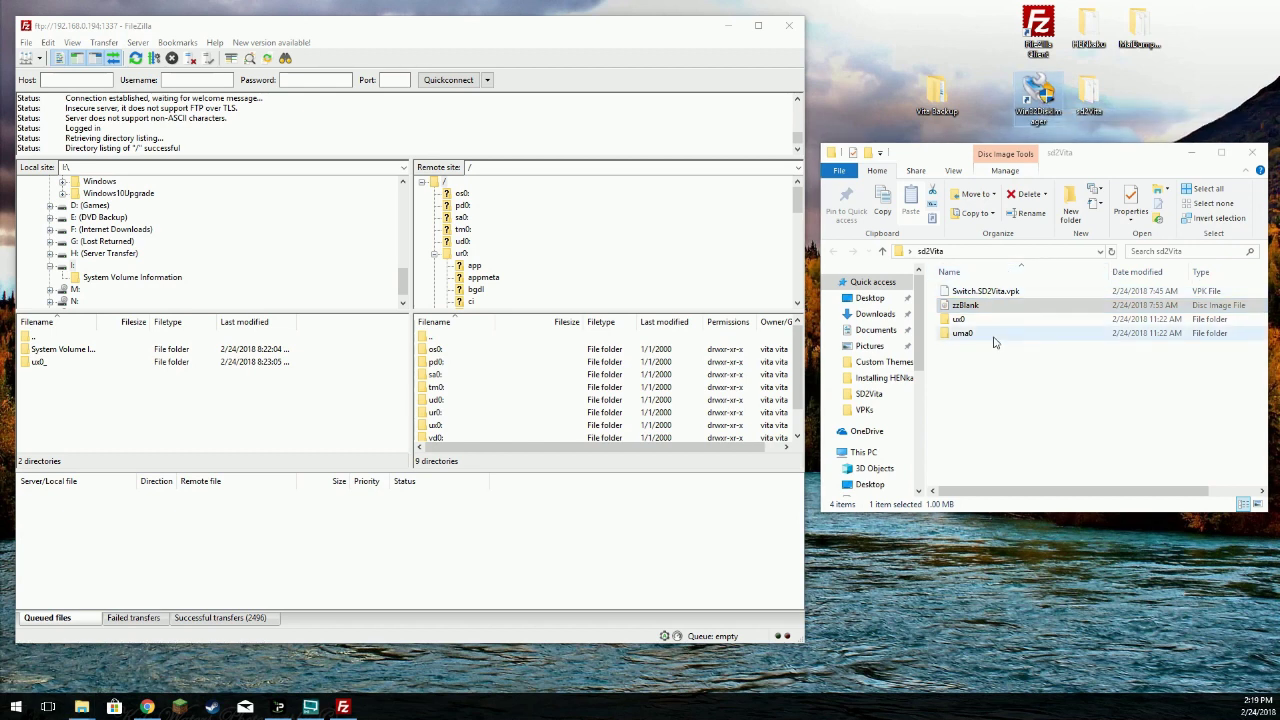
Upload gamesd.skprx from the local sd2Vita/ux0 folder to the ur0:/tai folder on the remote site.
{"action": "left_click", "coordinate": [958, 322]}
{"action": "double_click", "coordinate": [958, 322]}
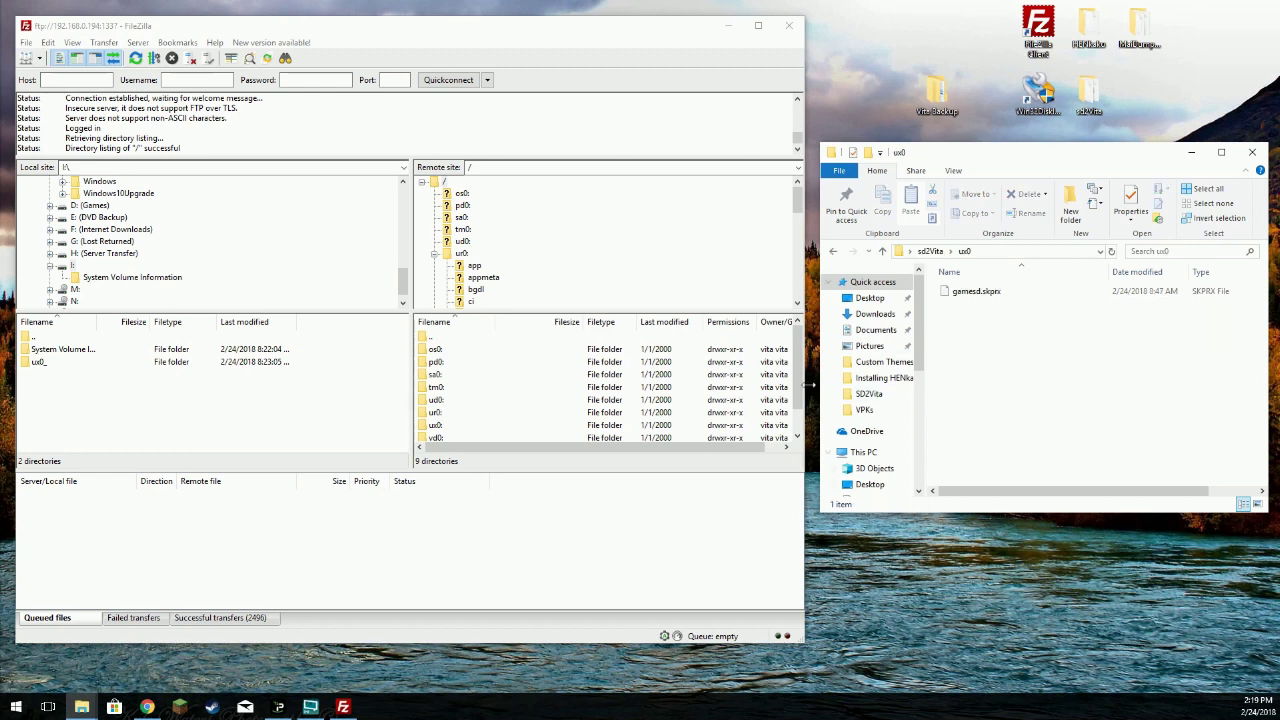
{"action": "left_click", "coordinate": [310, 707]}
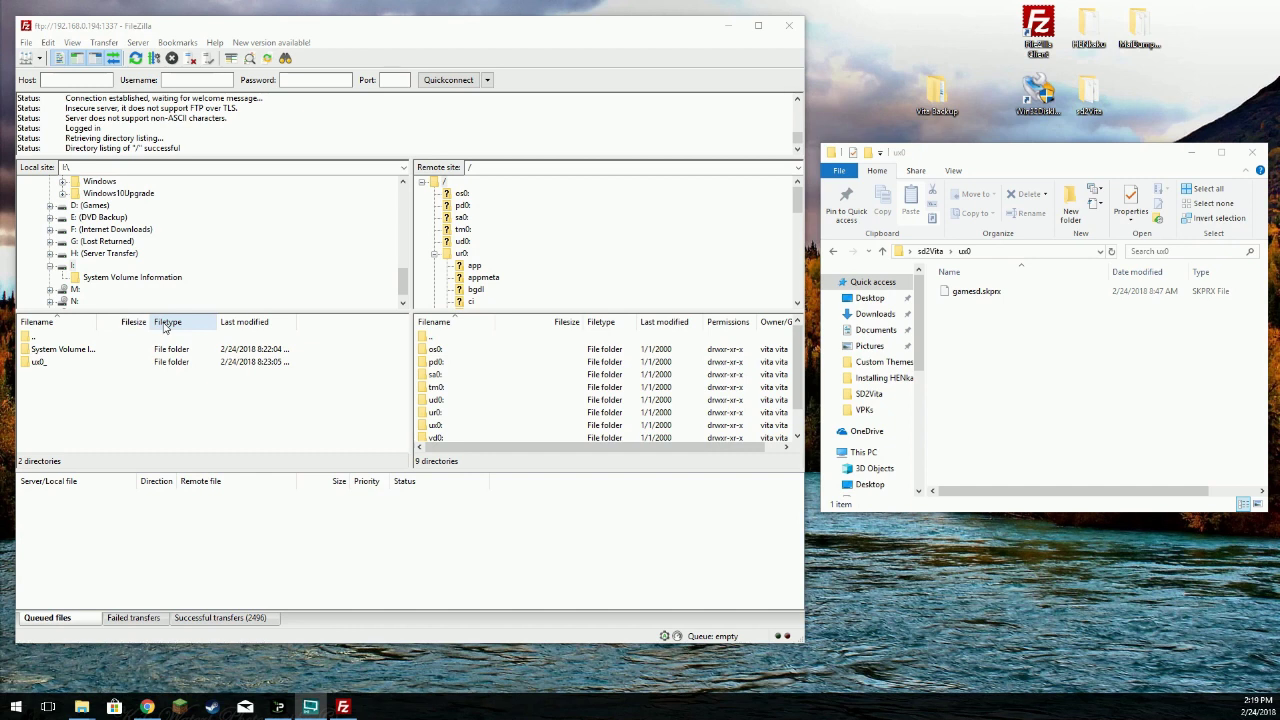
{"action": "left_click", "coordinate": [436, 413]}
{"action": "left_click", "coordinate": [437, 414]}
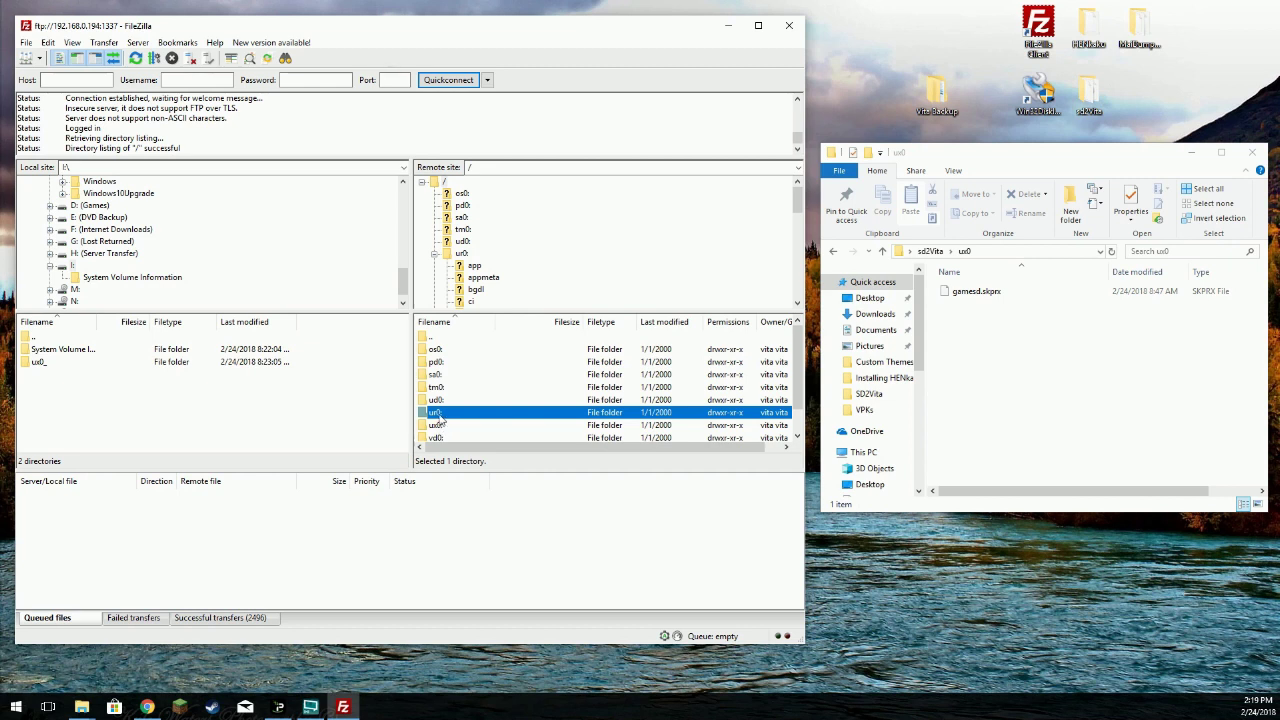
{"action": "double_click", "coordinate": [437, 414]}
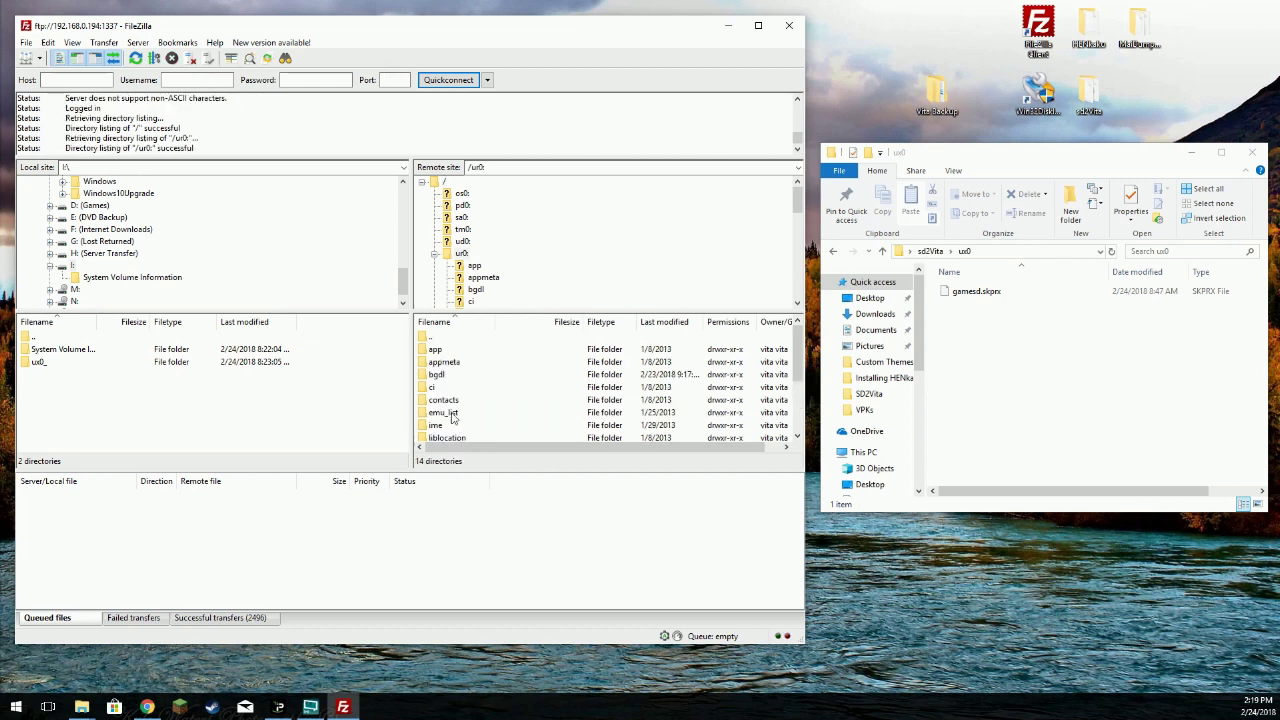
{"action": "scroll", "coordinate": [465, 389], "scroll_direction": "down", "scroll_amount": 3}
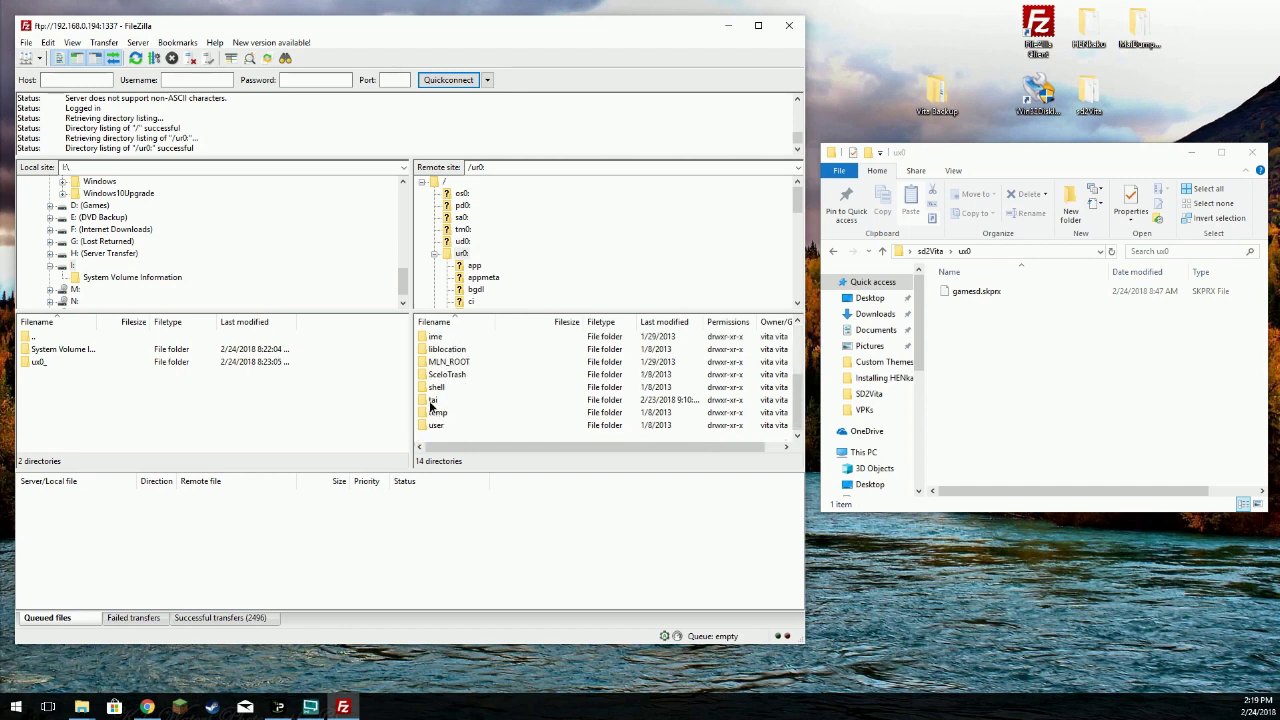
{"action": "double_click", "coordinate": [433, 400]}
{"action": "left_click", "coordinate": [967, 293]}
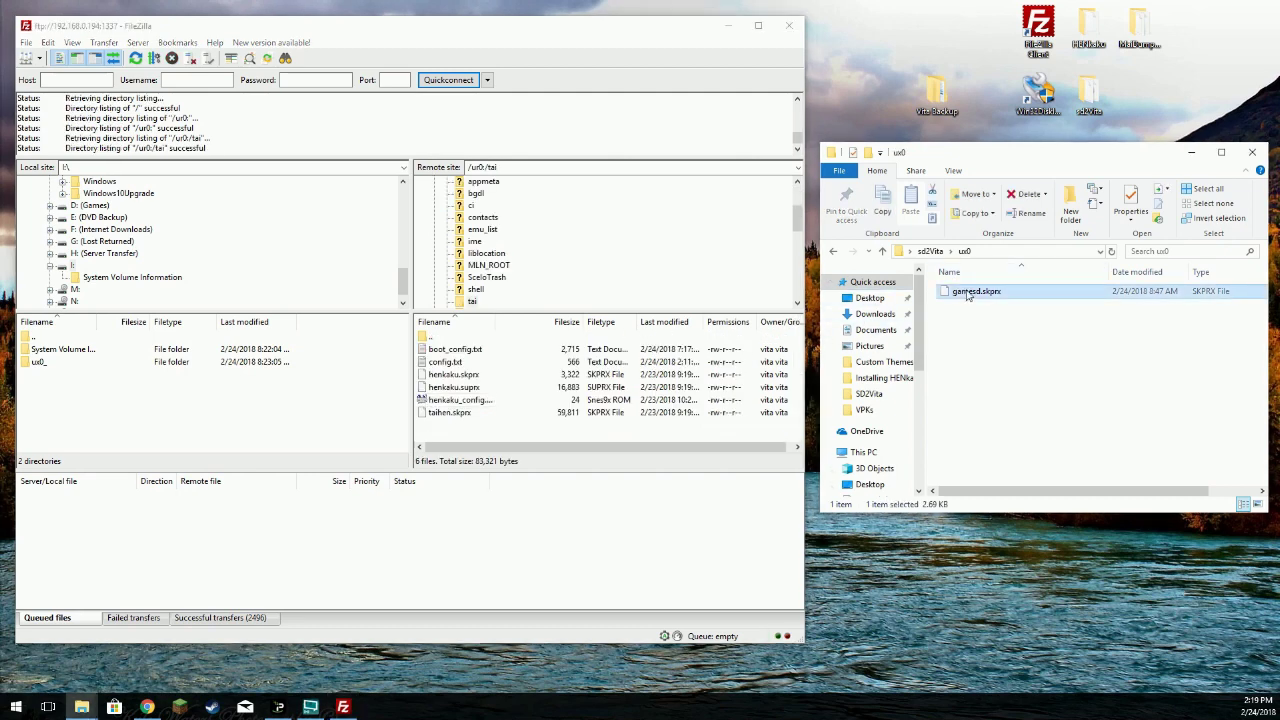
{"action": "left_click_drag", "start_coordinate": [975, 297], "coordinate": [503, 436]}
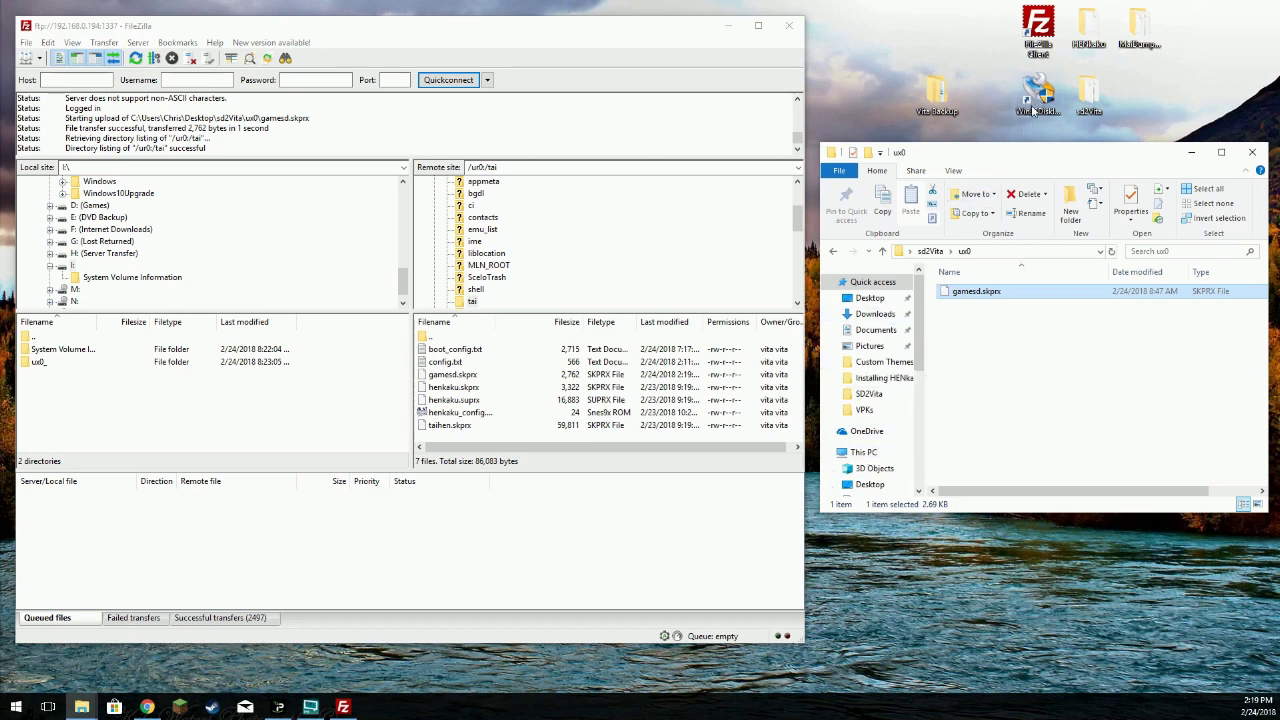
Locate USB Drive (I:) among the drives in This PC and select it to check its drive letter.
{"action": "left_click", "coordinate": [862, 452]}
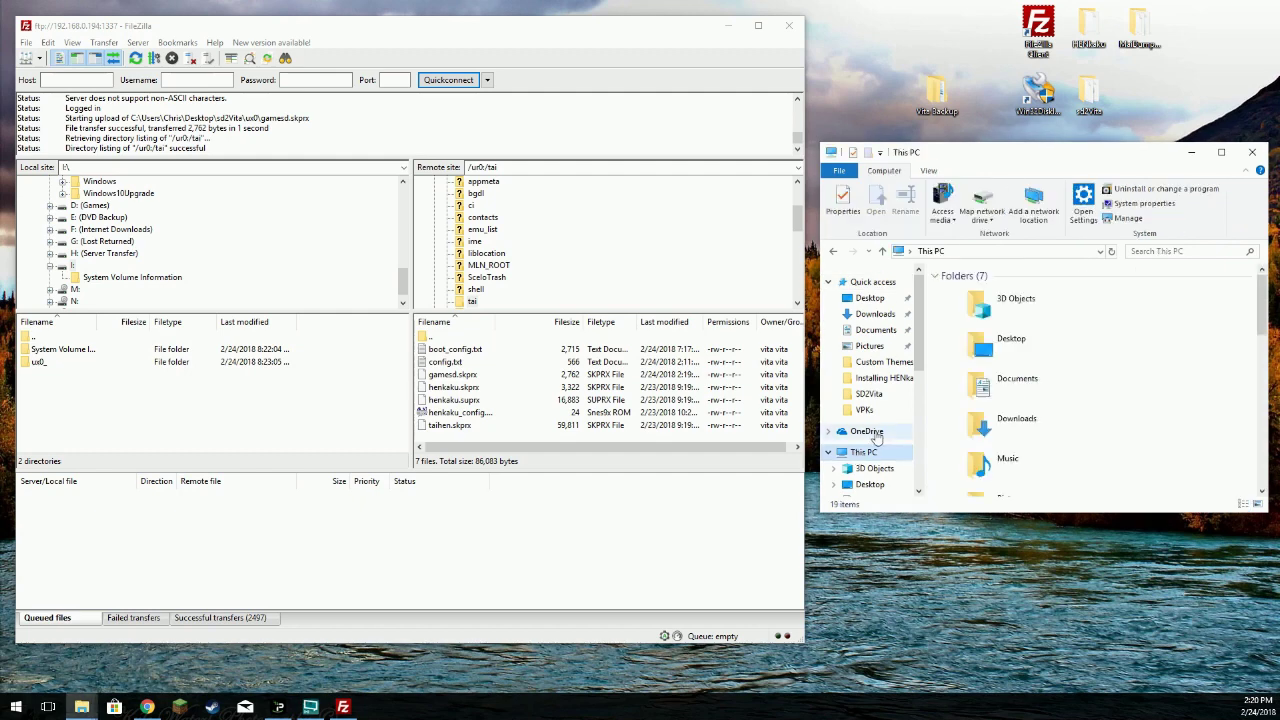
{"action": "scroll", "coordinate": [1010, 414], "scroll_direction": "down", "scroll_amount": 10}
{"action": "scroll", "coordinate": [1010, 414], "scroll_direction": "down", "scroll_amount": 2}
{"action": "scroll", "coordinate": [1030, 412], "scroll_direction": "up", "scroll_amount": 3}
{"action": "scroll", "coordinate": [1050, 405], "scroll_direction": "down", "scroll_amount": 2}
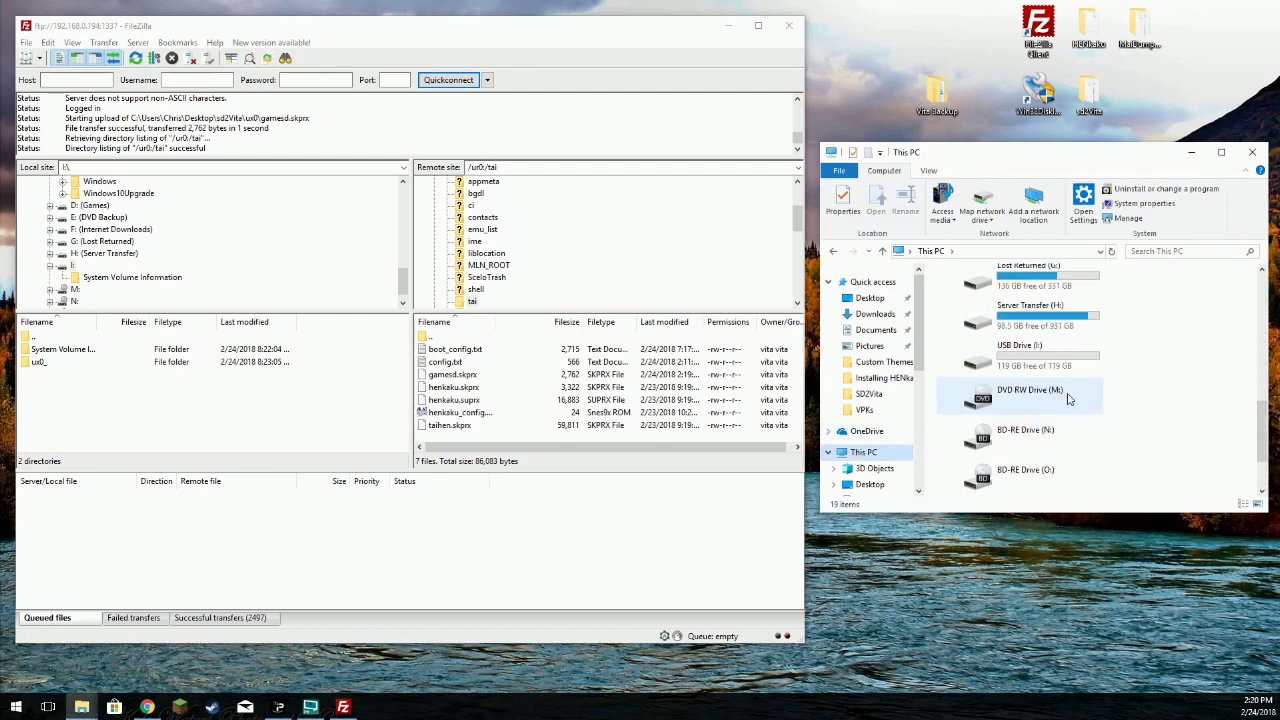
{"action": "left_click", "coordinate": [1066, 366]}
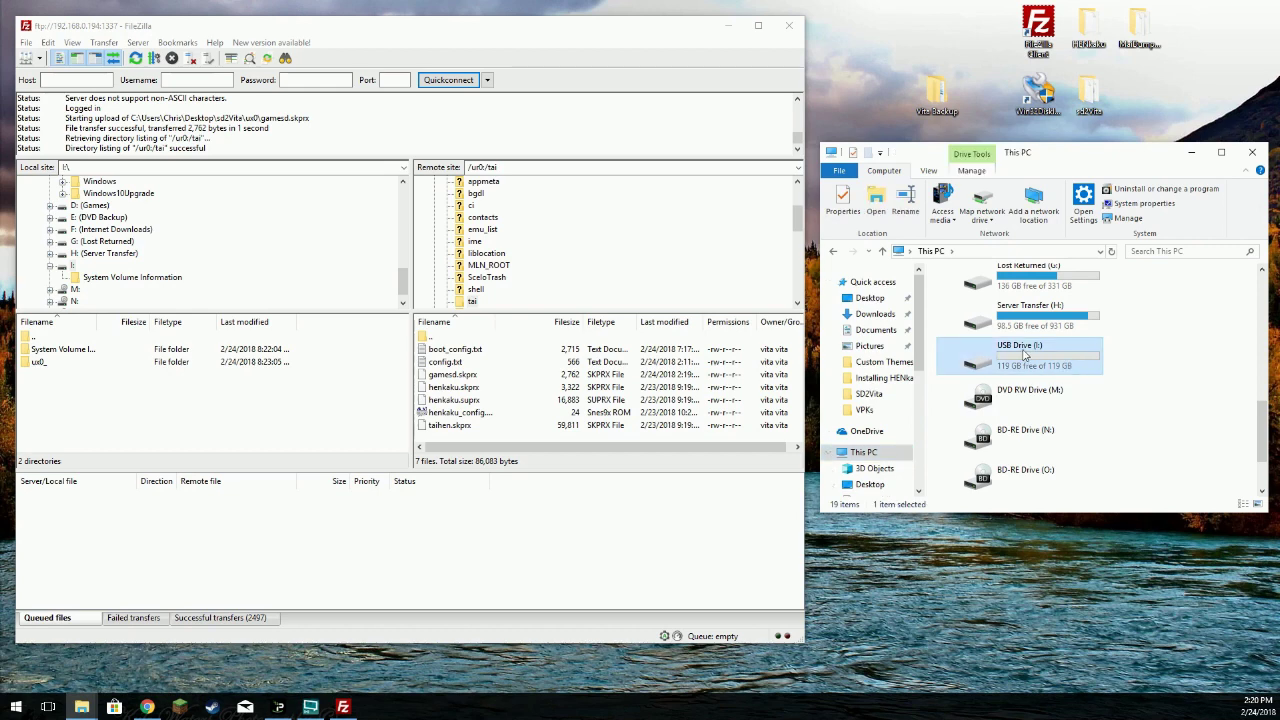
Launch Win32 Disk Imager, reopen the sd2Vita folder beside it, and try to load the zzBlank image from there.
{"action": "double_click", "coordinate": [1040, 92]}
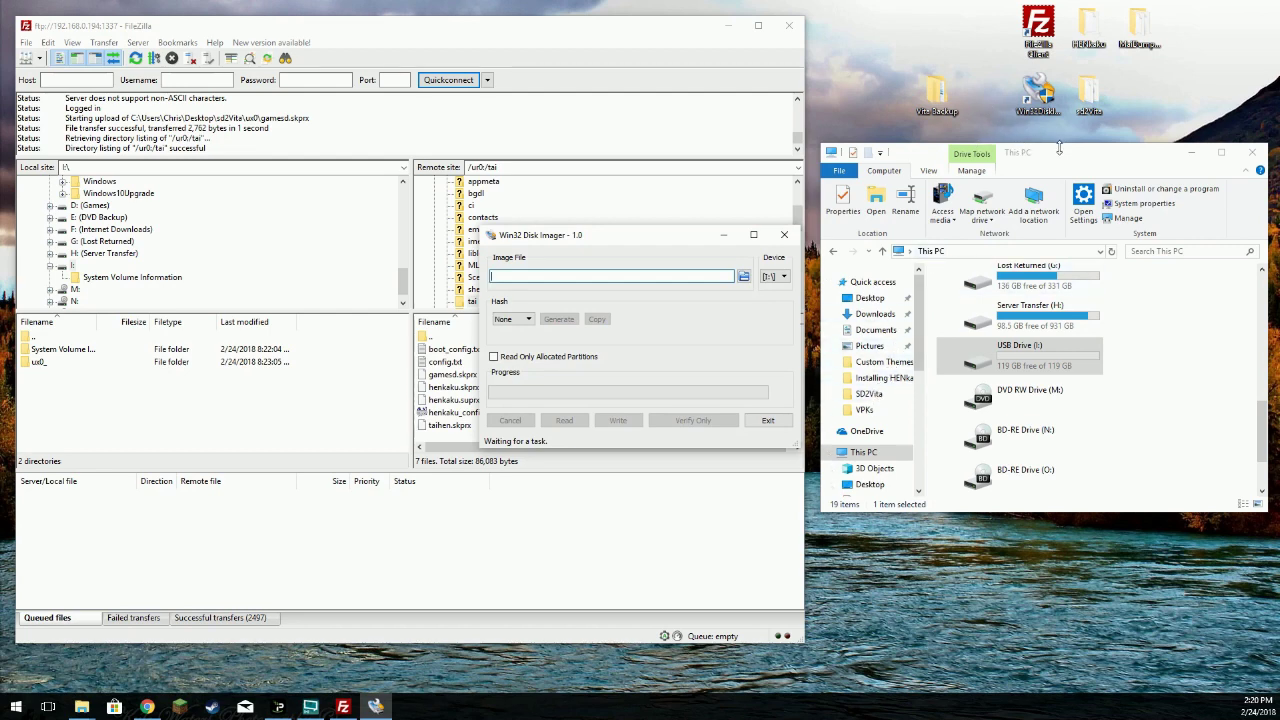
{"action": "mouse_move", "coordinate": [604, 233]}
{"action": "left_mouse_down"}
{"action": "mouse_move", "coordinate": [658, 252]}
{"action": "mouse_move", "coordinate": [620, 238]}
{"action": "left_mouse_up"}
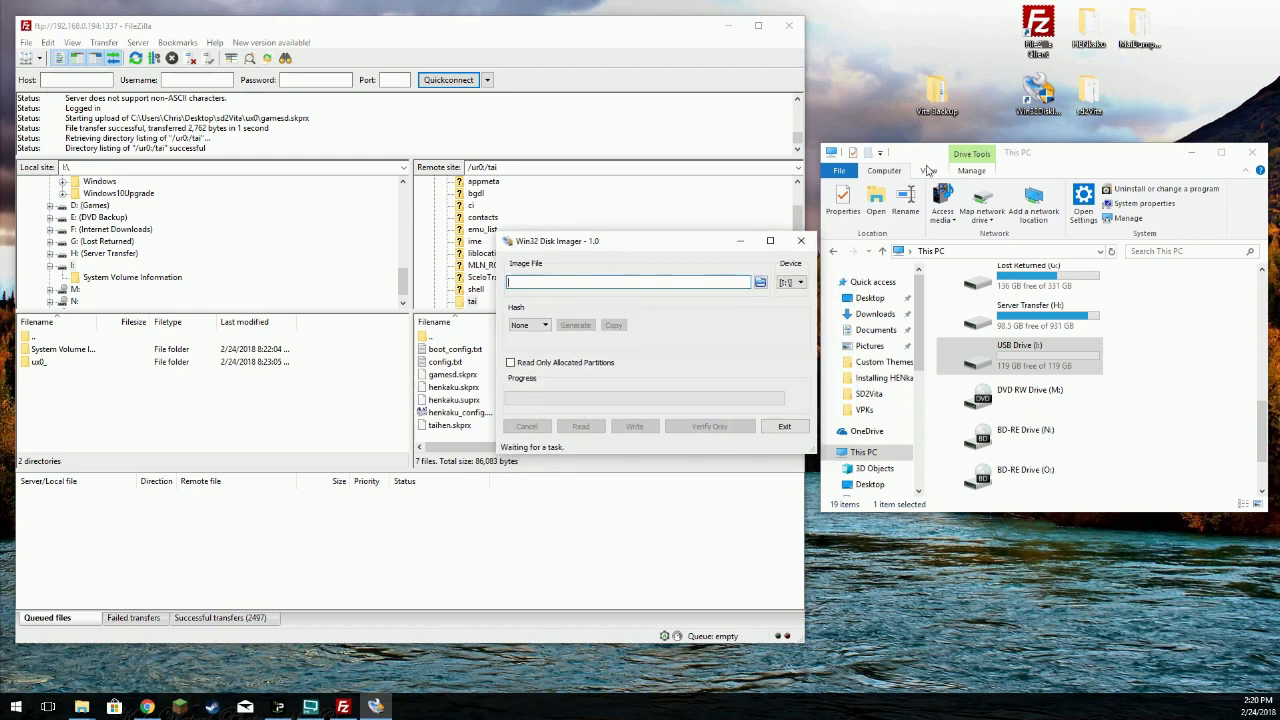
{"action": "left_click", "coordinate": [1252, 153]}
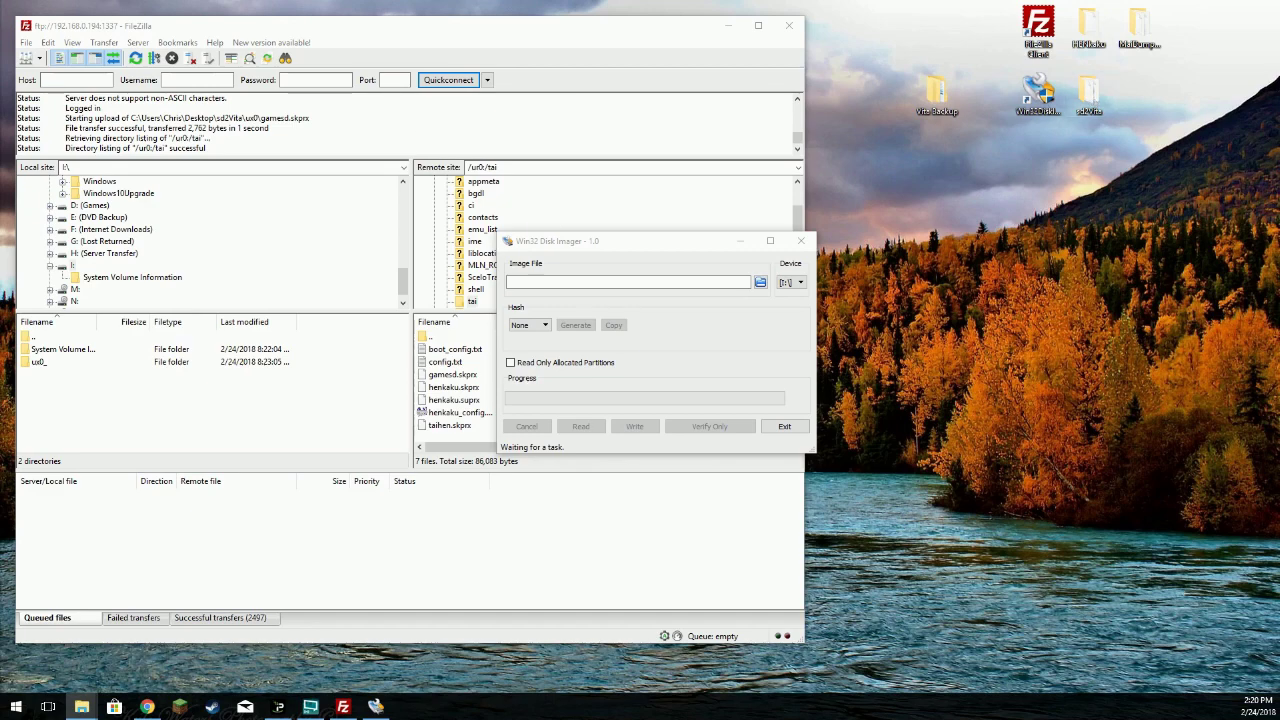
{"action": "left_click_drag", "start_coordinate": [114, 206], "coordinate": [1001, 190]}
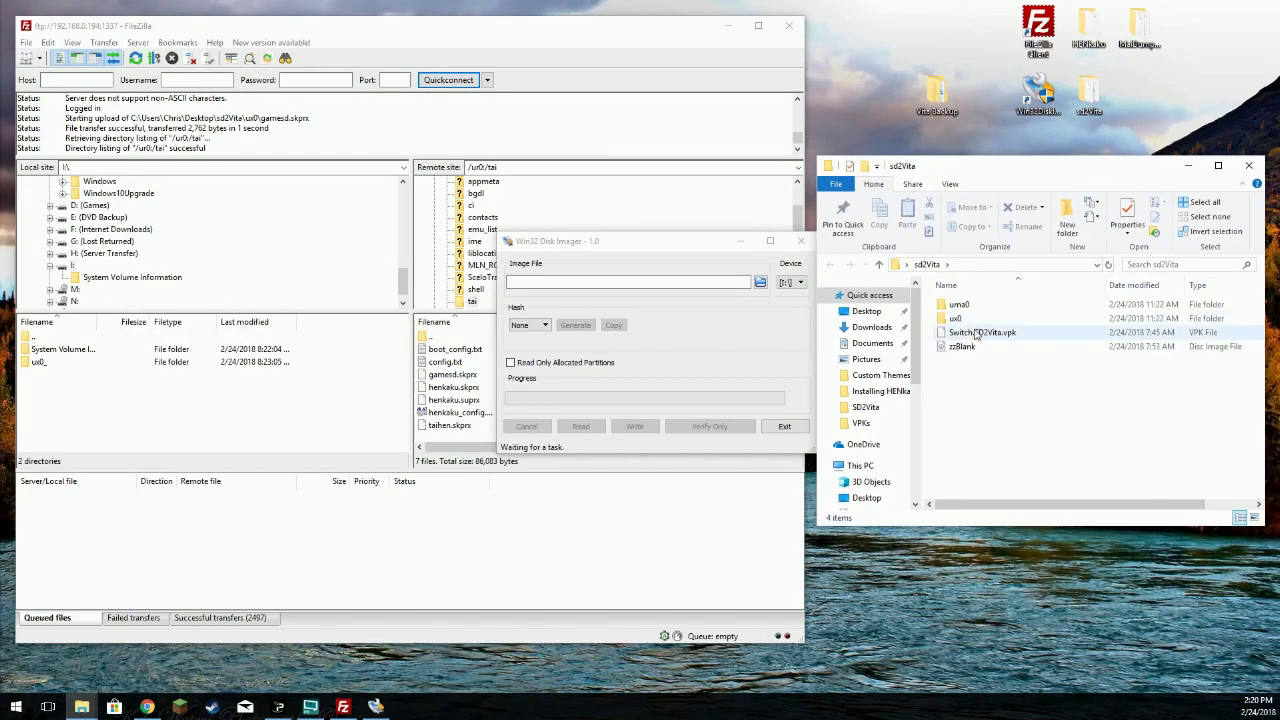
{"action": "left_click_drag", "start_coordinate": [962, 346], "coordinate": [677, 309]}
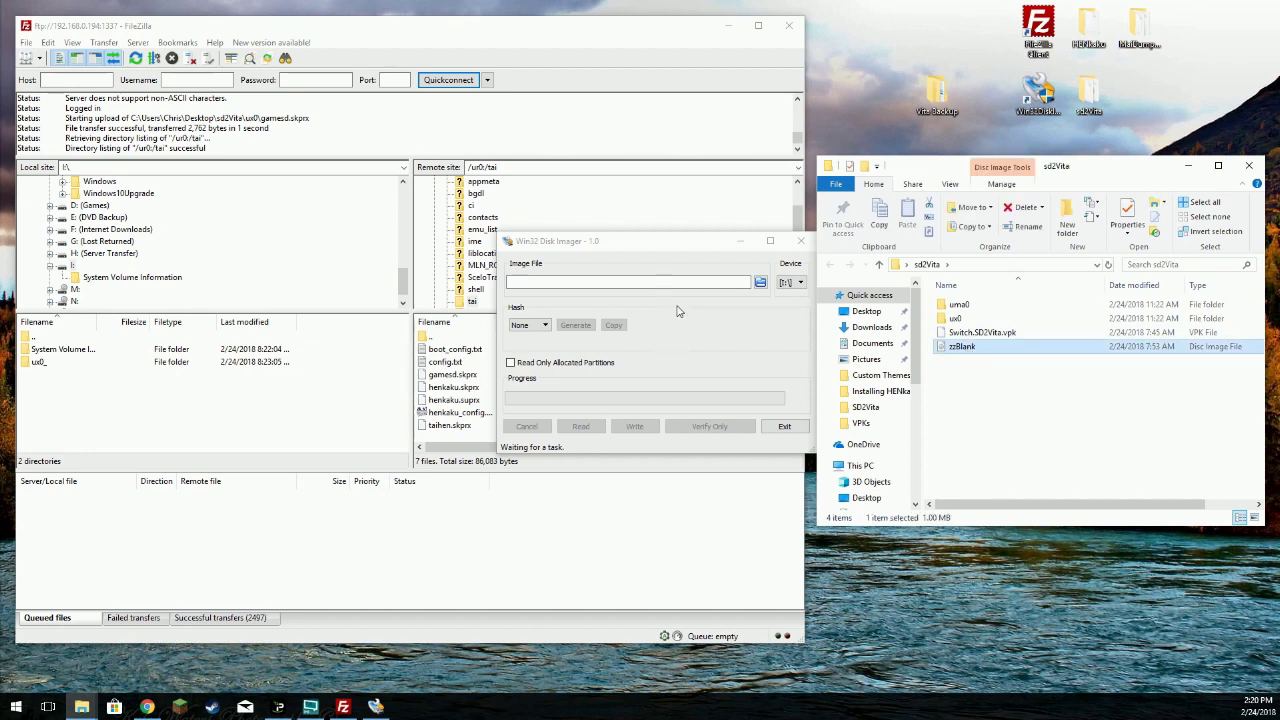
Load zzBlank.img from the sd2Vita folder on the Desktop as the image file in Win32 Disk Imager.
{"action": "left_click", "coordinate": [760, 282]}
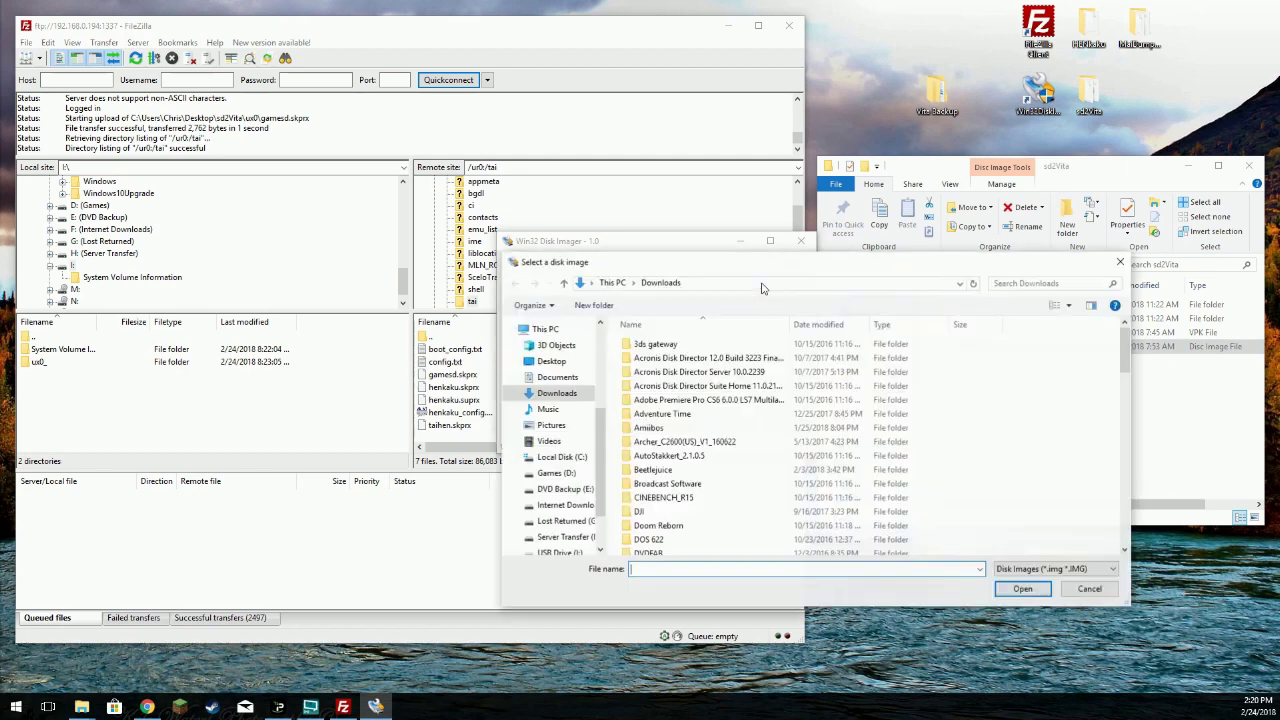
{"action": "left_click", "coordinate": [555, 362]}
{"action": "scroll", "coordinate": [730, 418], "scroll_direction": "down", "scroll_amount": 5}
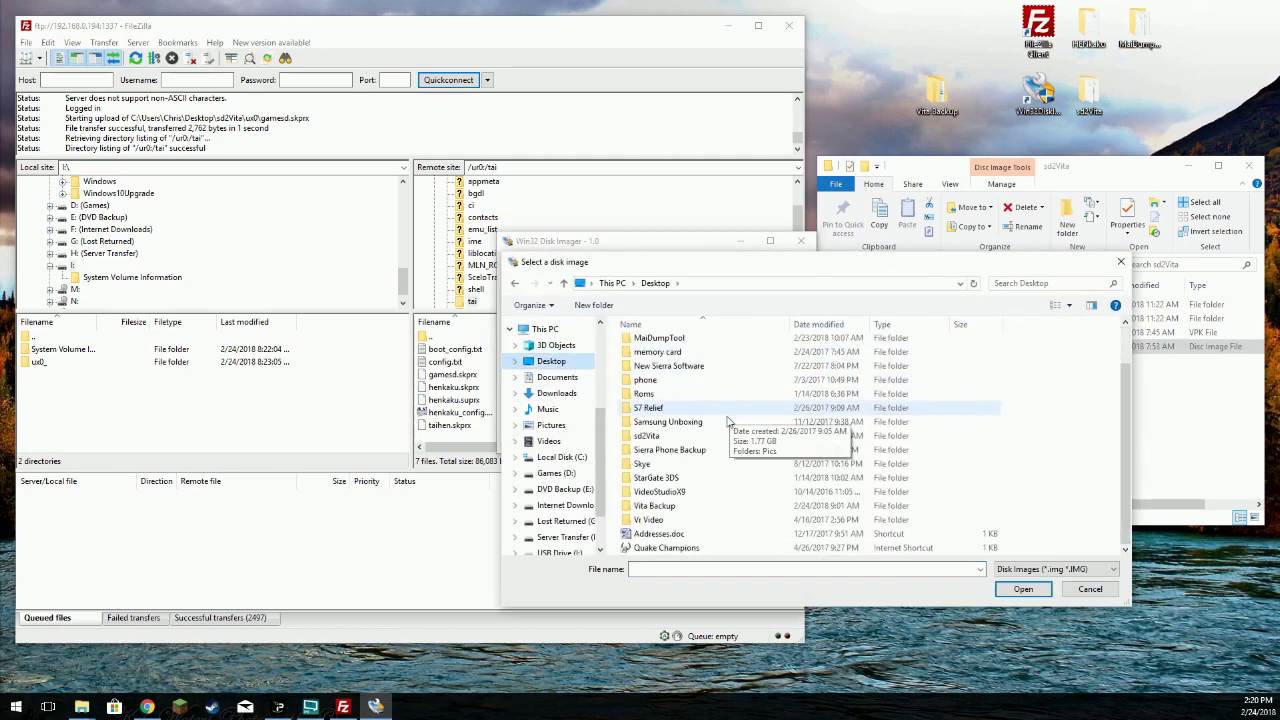
{"action": "double_click", "coordinate": [647, 441]}
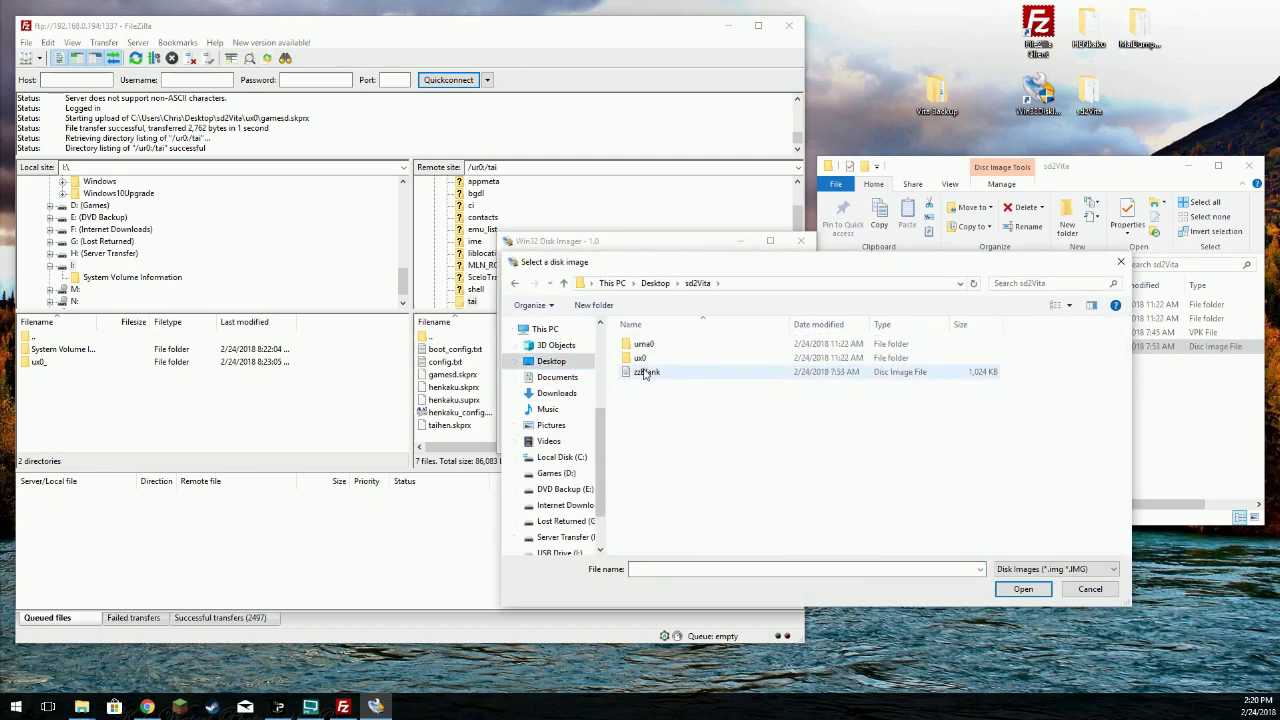
{"action": "double_click", "coordinate": [646, 372]}
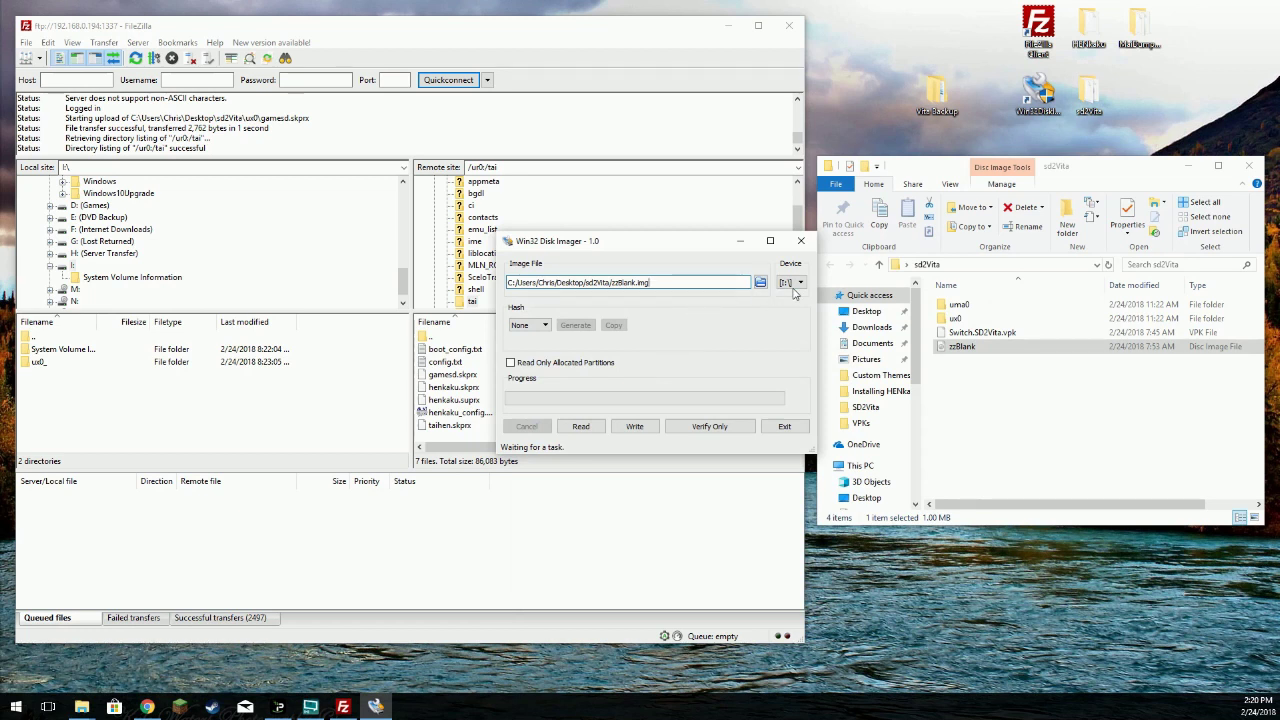
Write the zzBlank image to device I: and accept overwriting the physical device.
{"action": "left_click", "coordinate": [648, 430]}
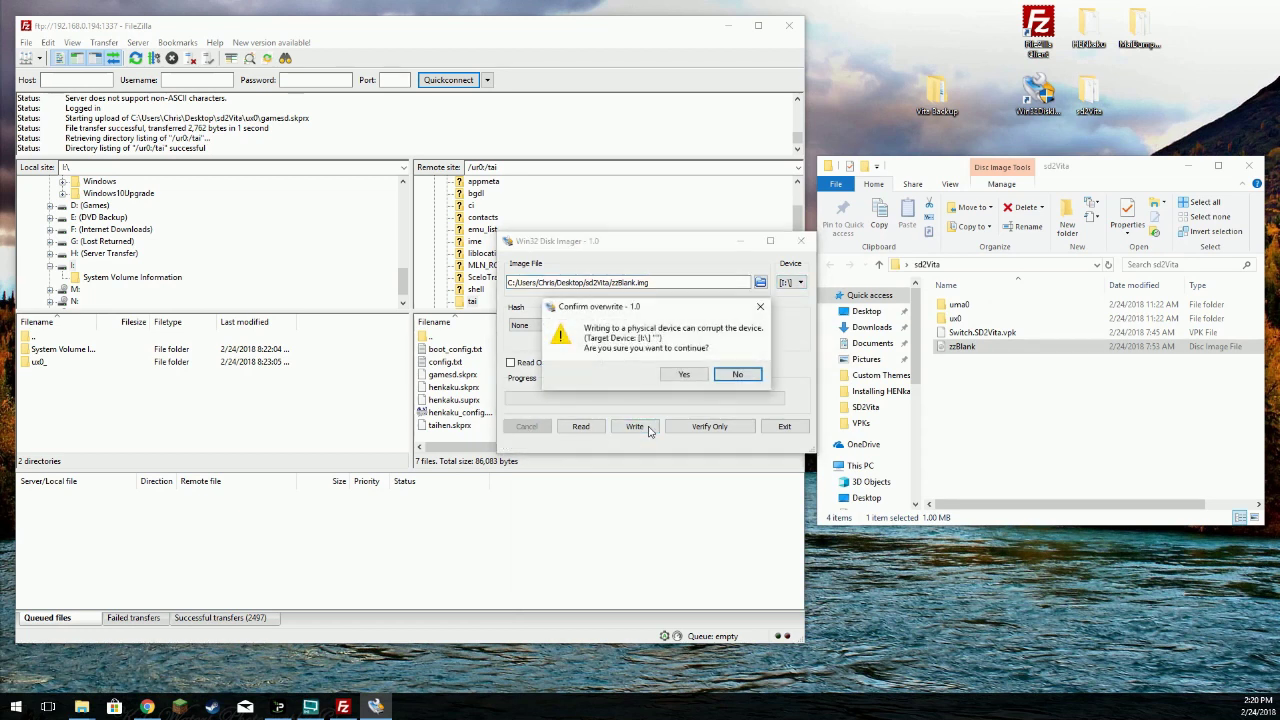
{"action": "left_click", "coordinate": [684, 374]}
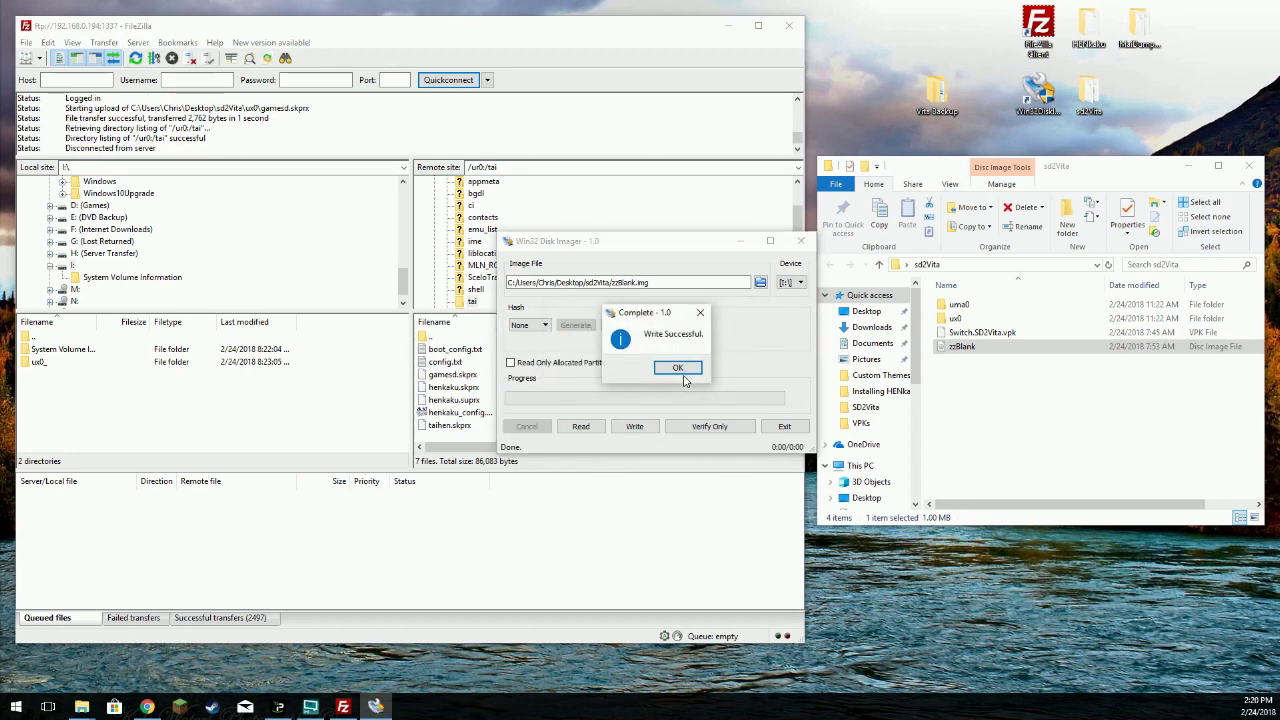
{"action": "left_click", "coordinate": [686, 370]}
Find USB Drive (I:) in This PC and close Win32 Disk Imager.
{"action": "left_click", "coordinate": [859, 464]}
{"action": "scroll", "coordinate": [1057, 428], "scroll_direction": "down", "scroll_amount": 5}
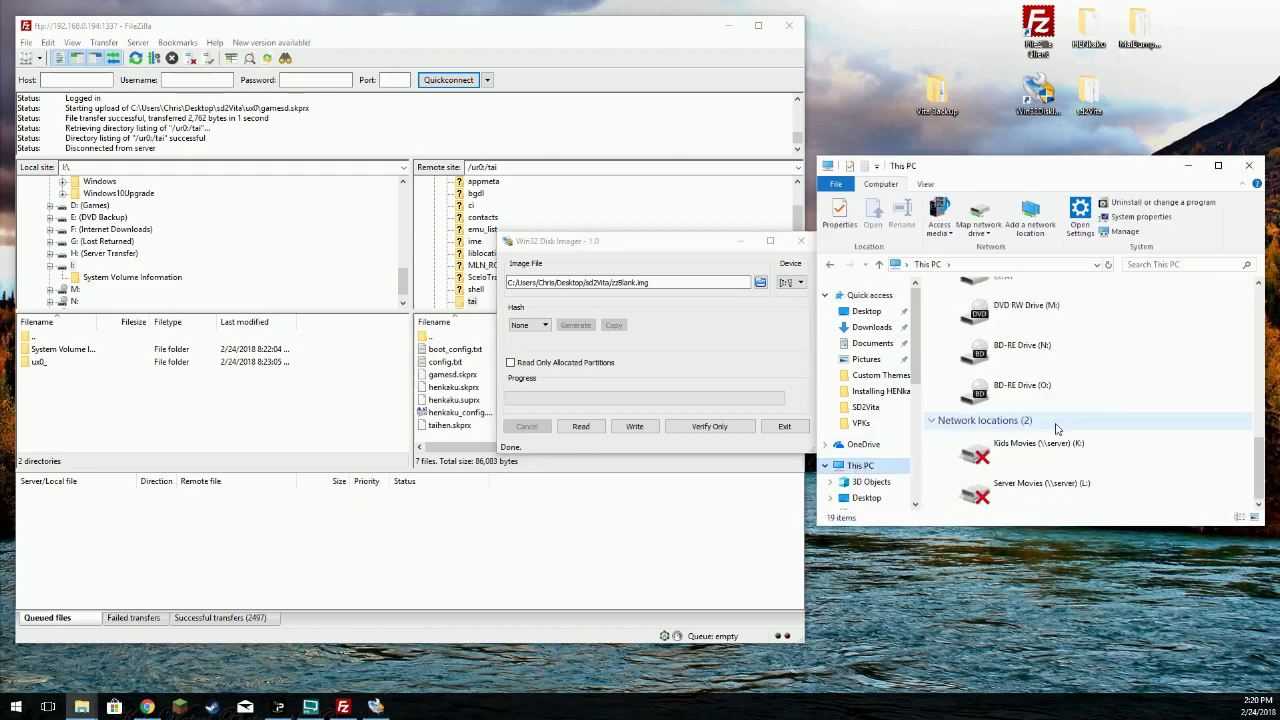
{"action": "scroll", "coordinate": [1057, 428], "scroll_direction": "up", "scroll_amount": 3}
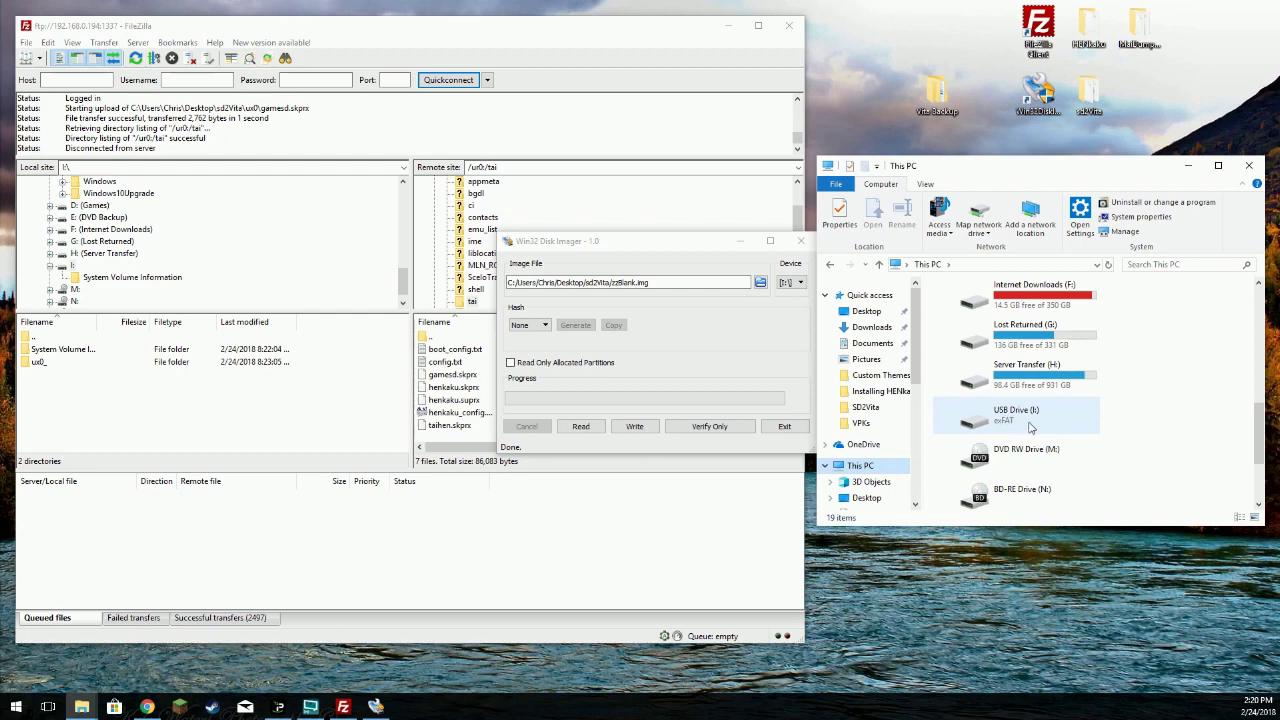
{"action": "left_click", "coordinate": [800, 241]}
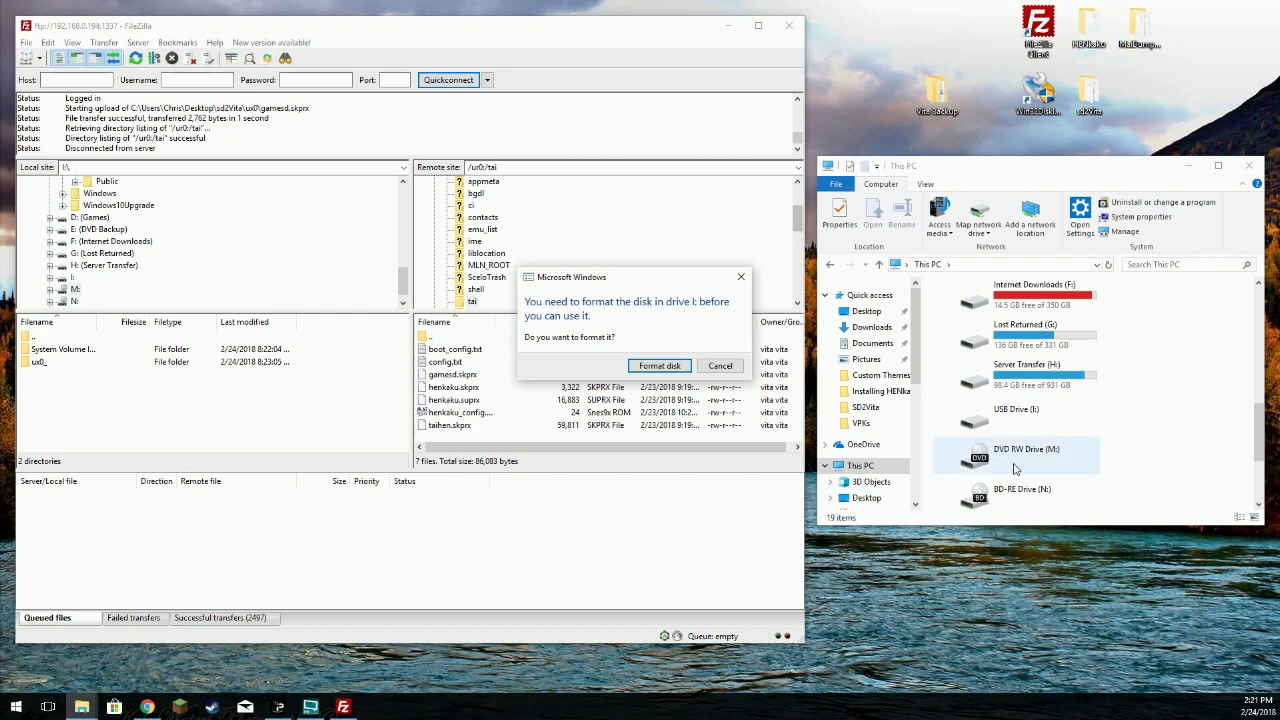
Quick-format USB Drive (I:) as exFAT with the default allocation size and an empty volume label.
{"action": "left_click", "coordinate": [660, 366]}
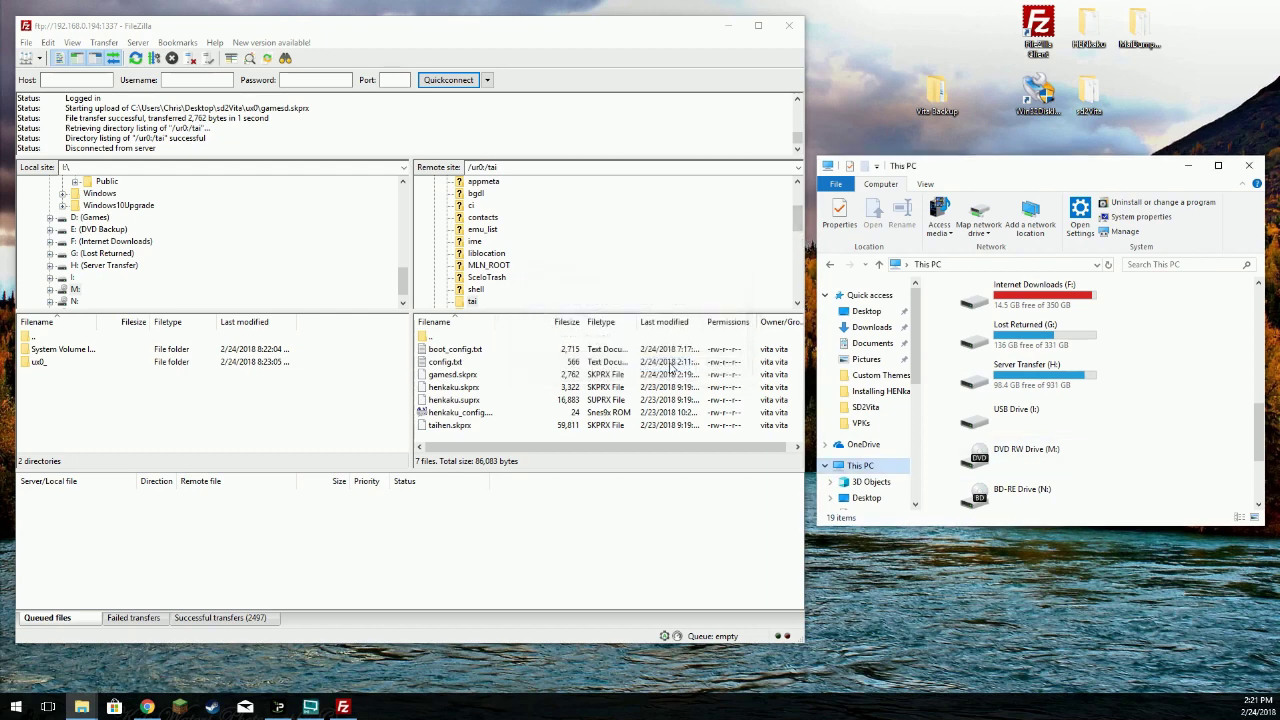
{"action": "left_click_drag", "start_coordinate": [72, 70], "coordinate": [701, 199]}
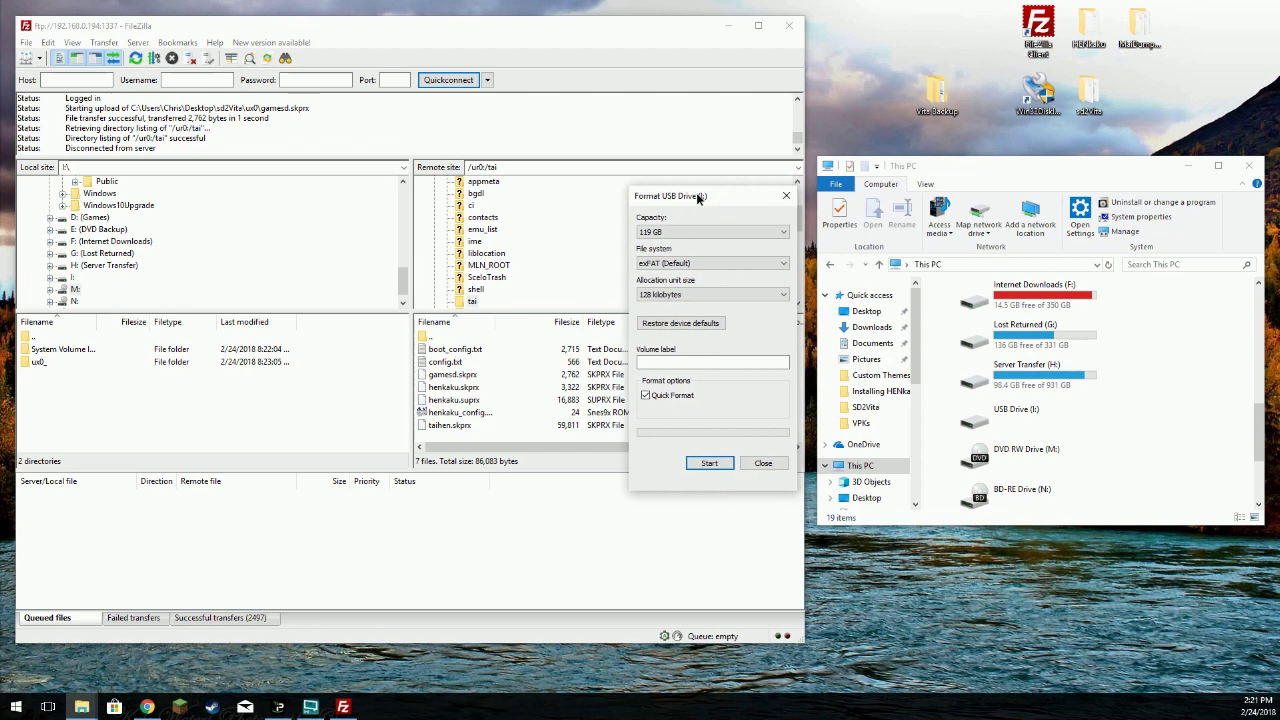
{"action": "left_click", "coordinate": [688, 294]}
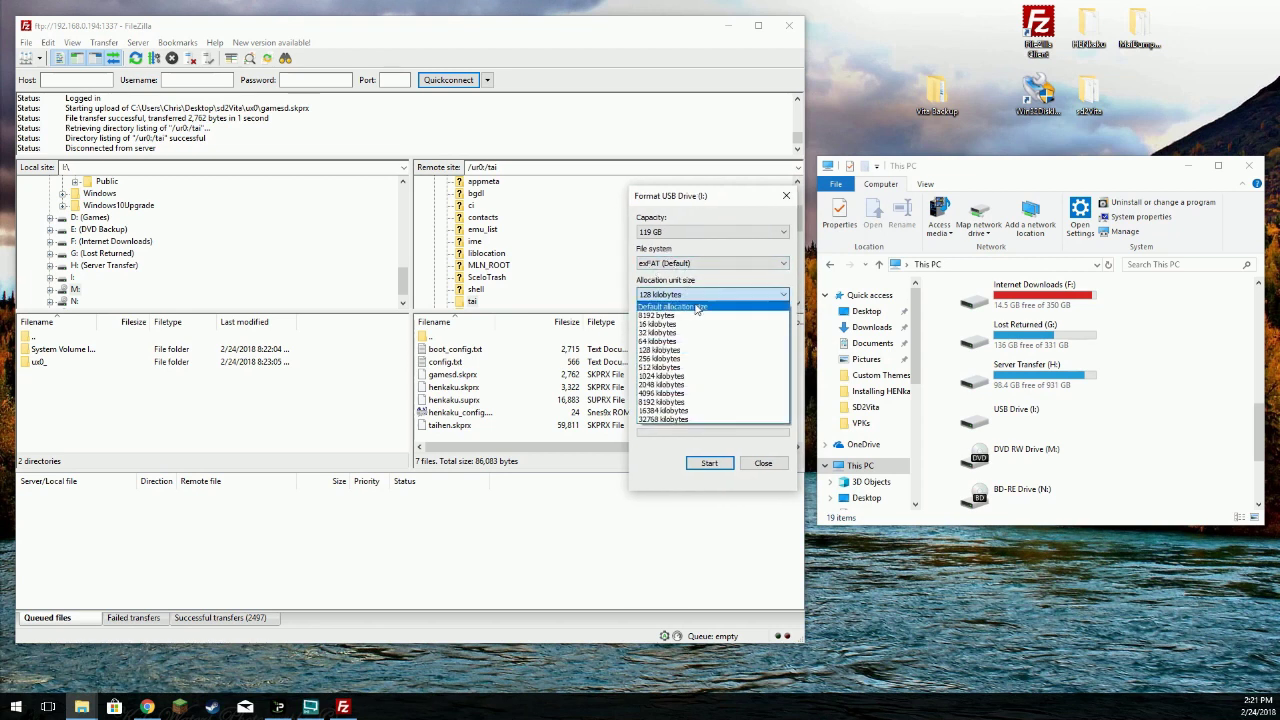
{"action": "left_click", "coordinate": [697, 306]}
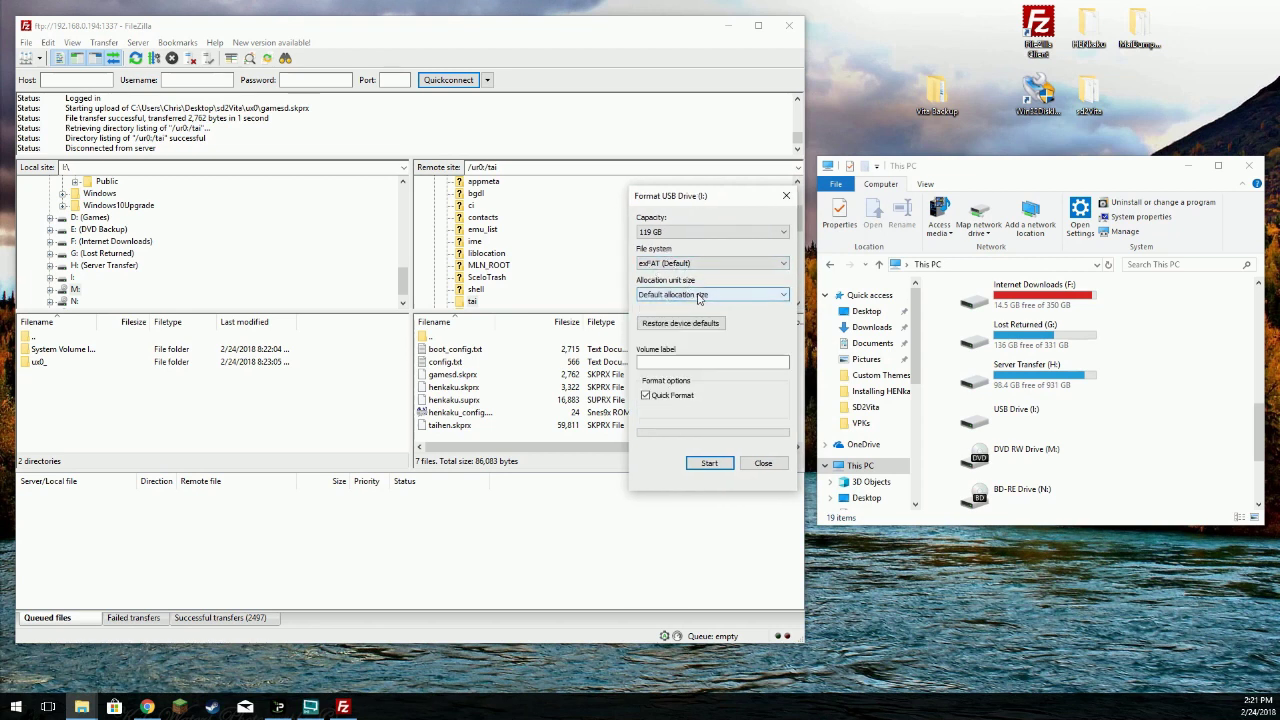
{"action": "left_click", "coordinate": [715, 362]}
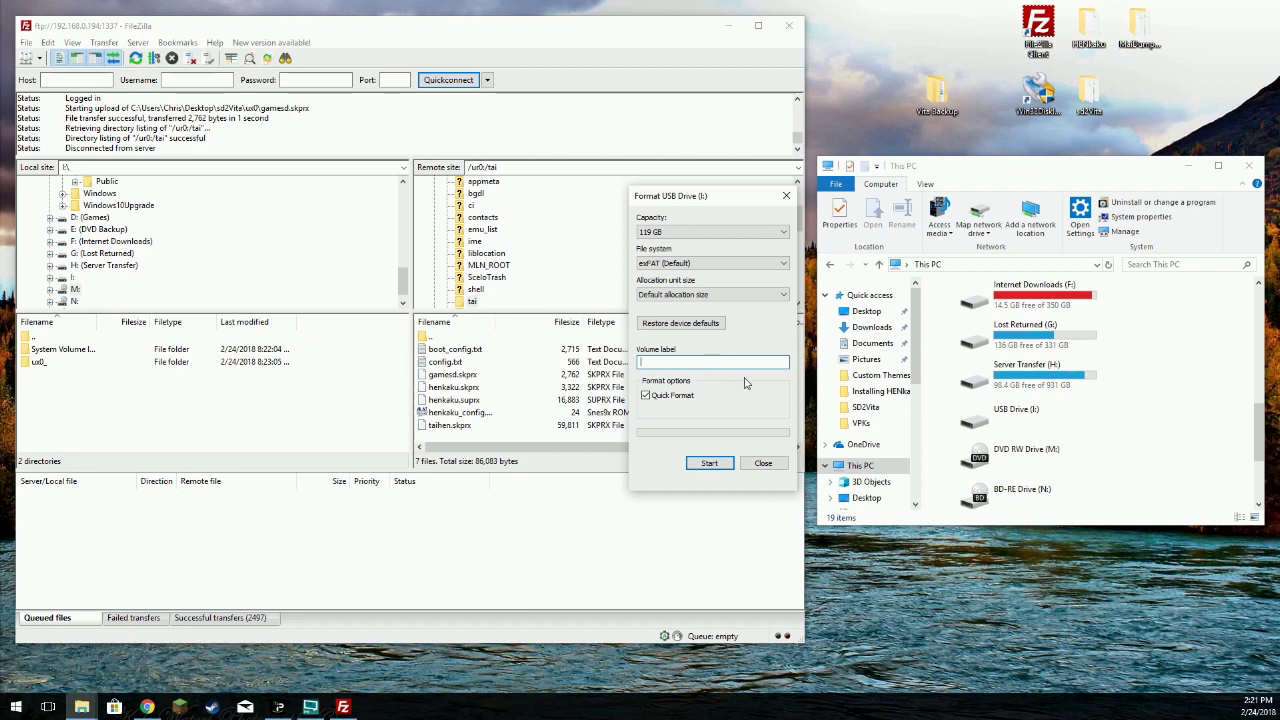
{"action": "left_click", "coordinate": [709, 465]}
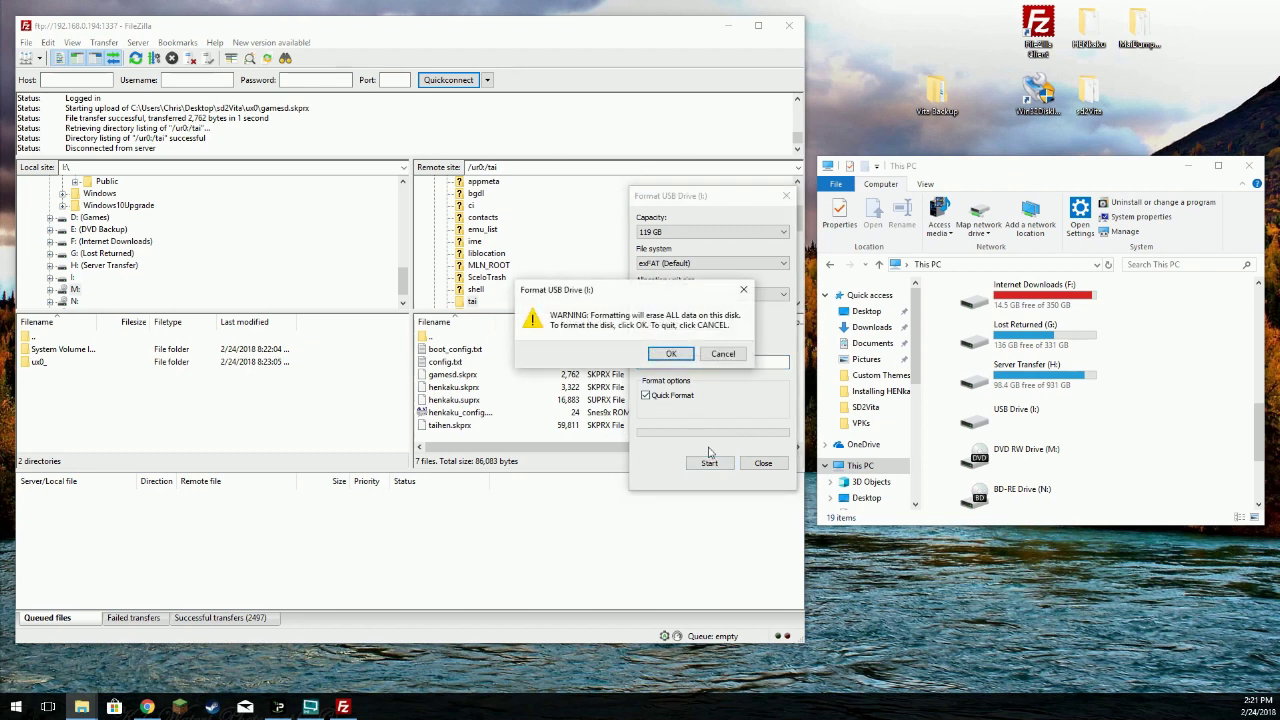
{"action": "left_click", "coordinate": [680, 358]}
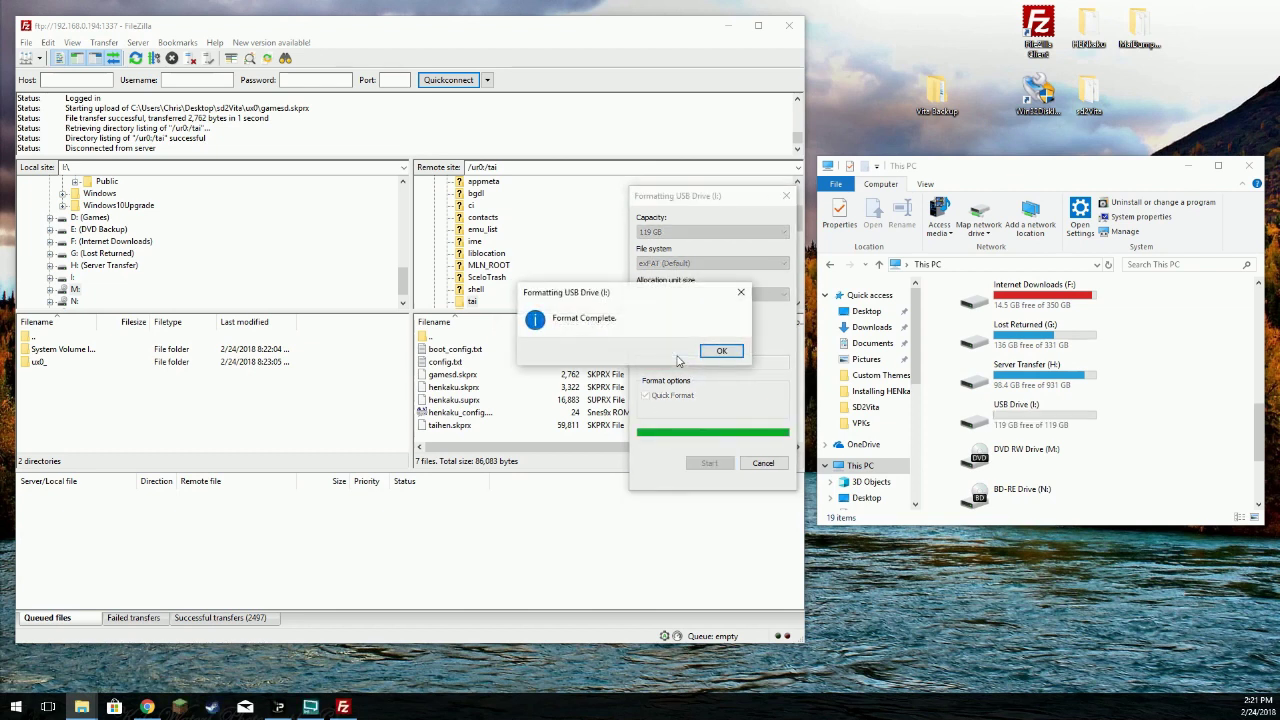
{"action": "left_click", "coordinate": [708, 355]}
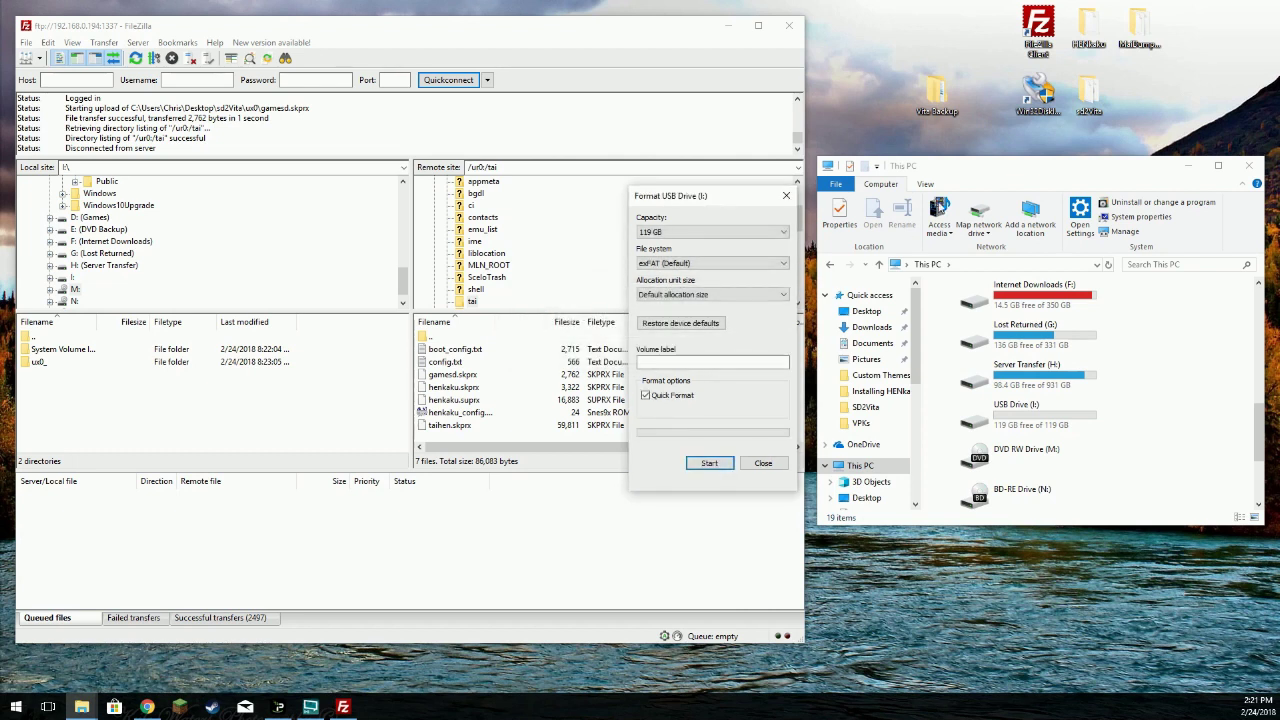
Close the format dialog and open the Vita Backup folder and the empty USB Drive (I:) side by side.
{"action": "left_click", "coordinate": [763, 464]}
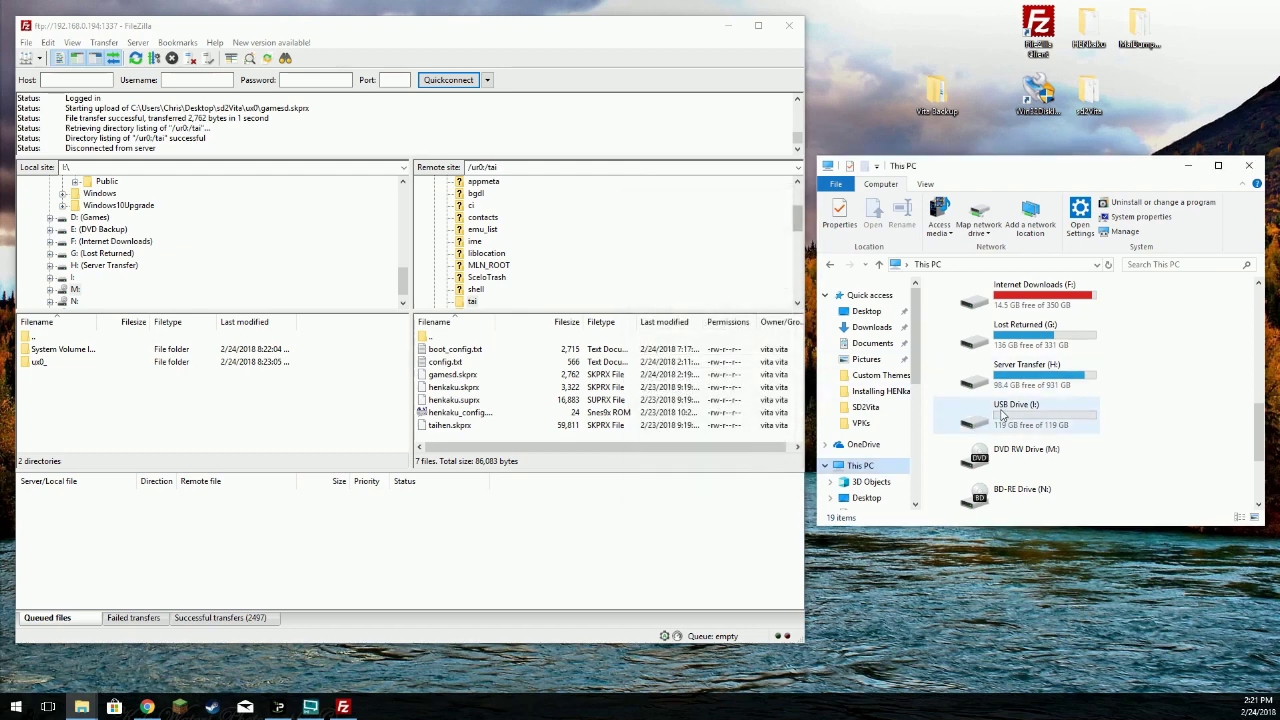
{"action": "double_click", "coordinate": [938, 92]}
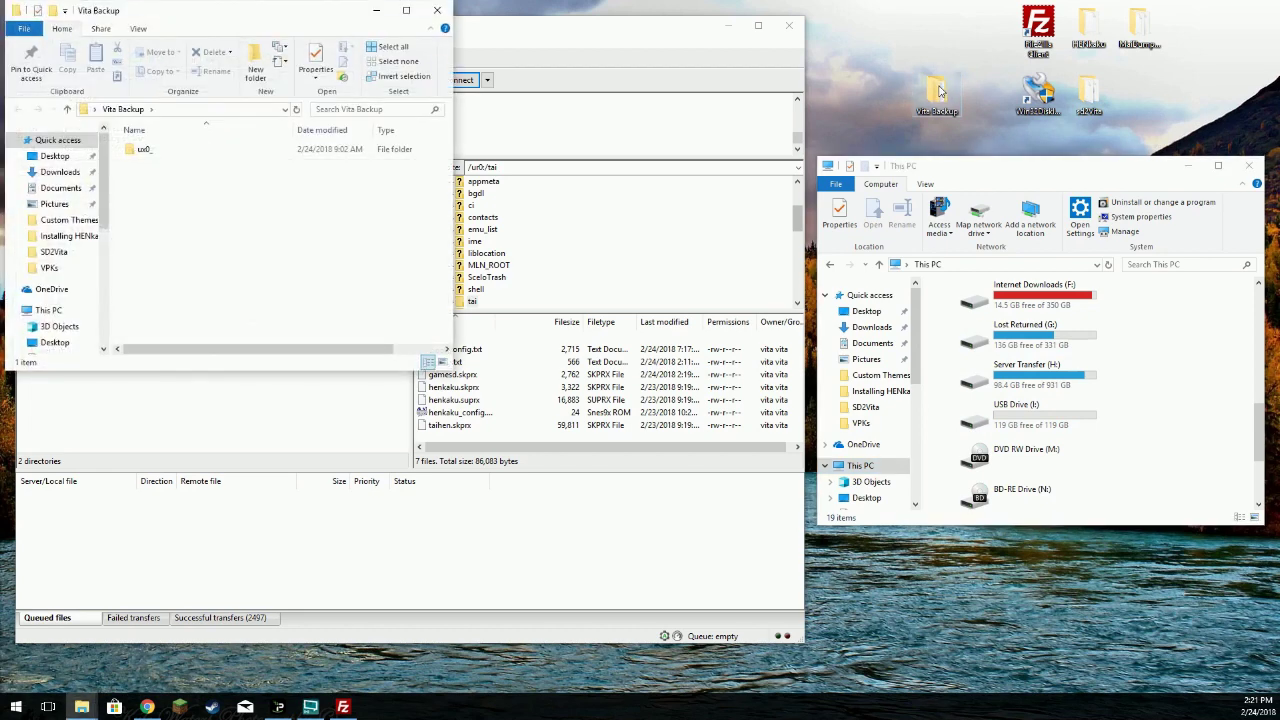
{"action": "left_click_drag", "start_coordinate": [250, 16], "coordinate": [514, 186]}
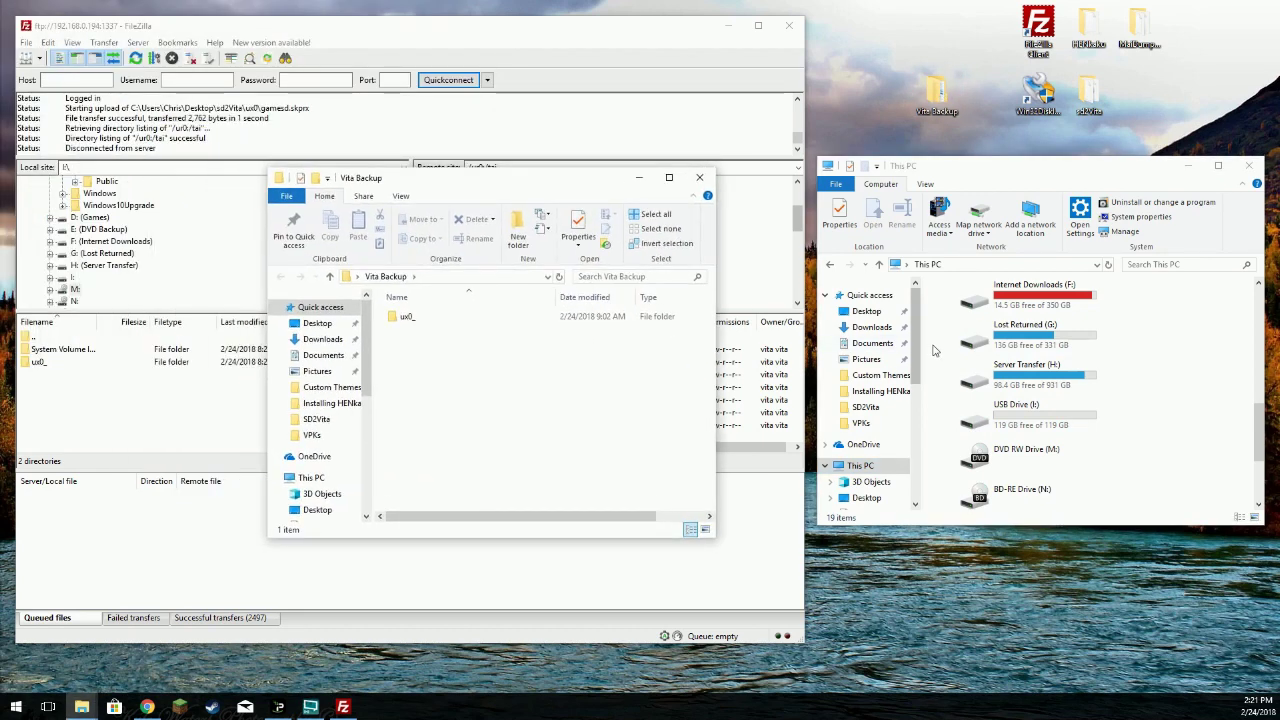
{"action": "left_click", "coordinate": [992, 430]}
{"action": "double_click", "coordinate": [992, 430]}
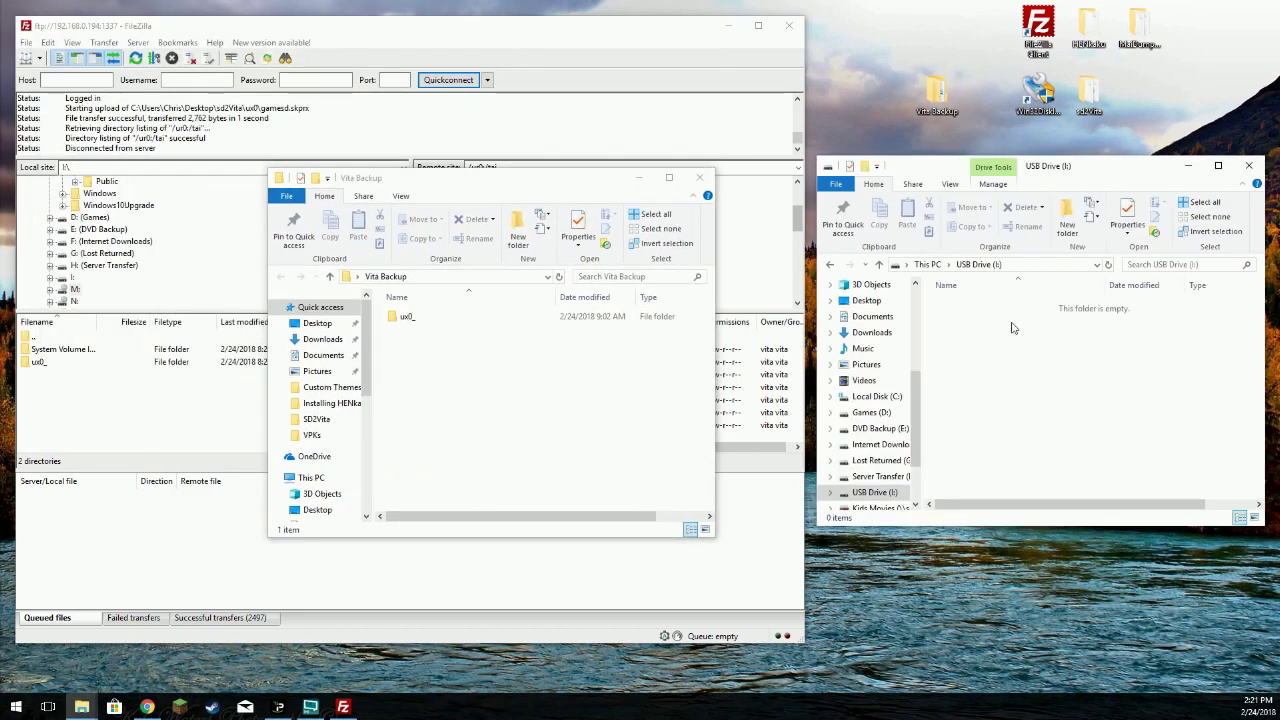
Copy everything from Vita Backup's ux0_ folder to the root of USB Drive (I:), keeping the drive's existing files for both name conflicts.
{"action": "double_click", "coordinate": [405, 317]}
{"action": "left_click", "coordinate": [408, 333]}
{"action": "key", "text": "ctrl+a"}
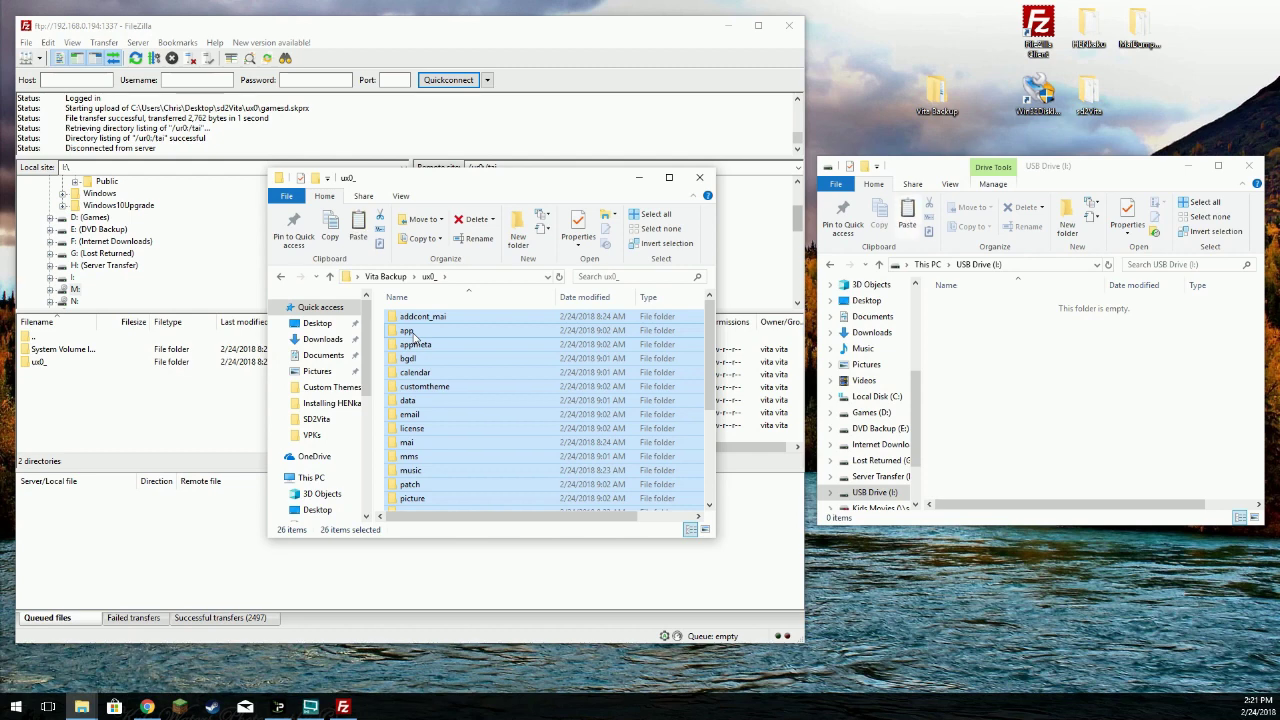
{"action": "left_click", "coordinate": [1028, 354]}
{"action": "right_click", "coordinate": [1028, 358]}
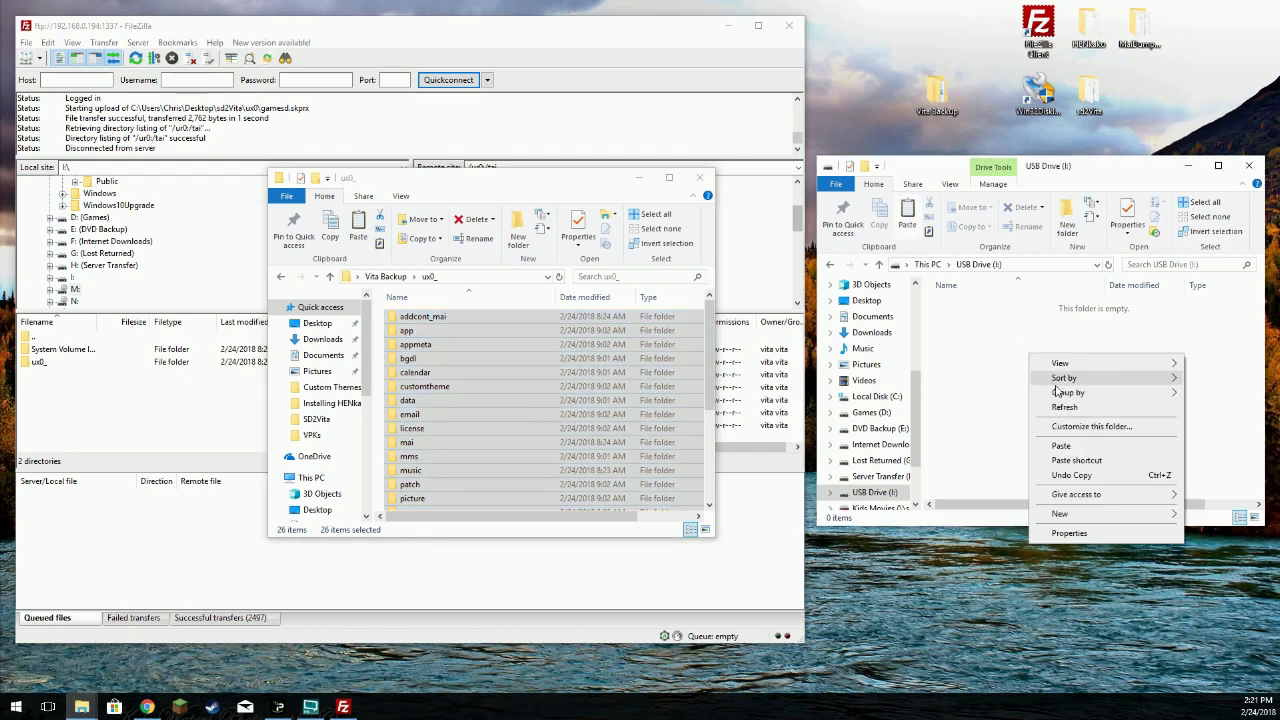
{"action": "left_click", "coordinate": [1070, 448]}
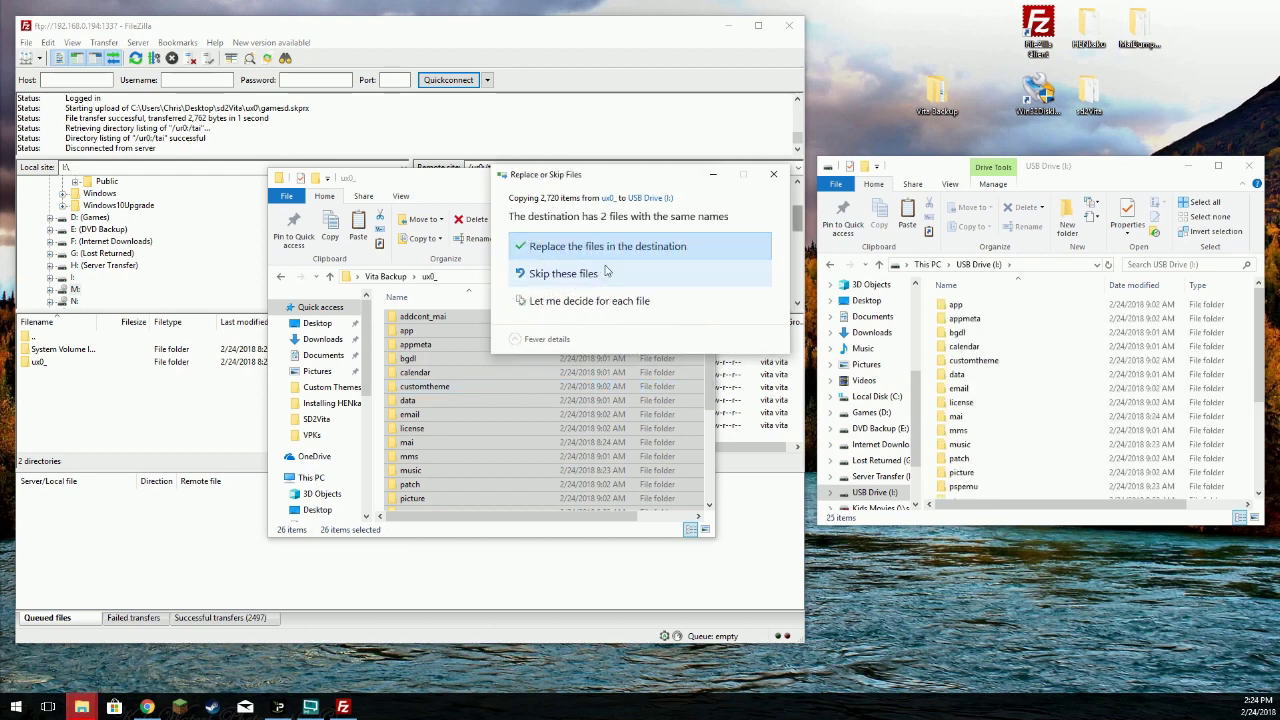
{"action": "left_click", "coordinate": [608, 301]}
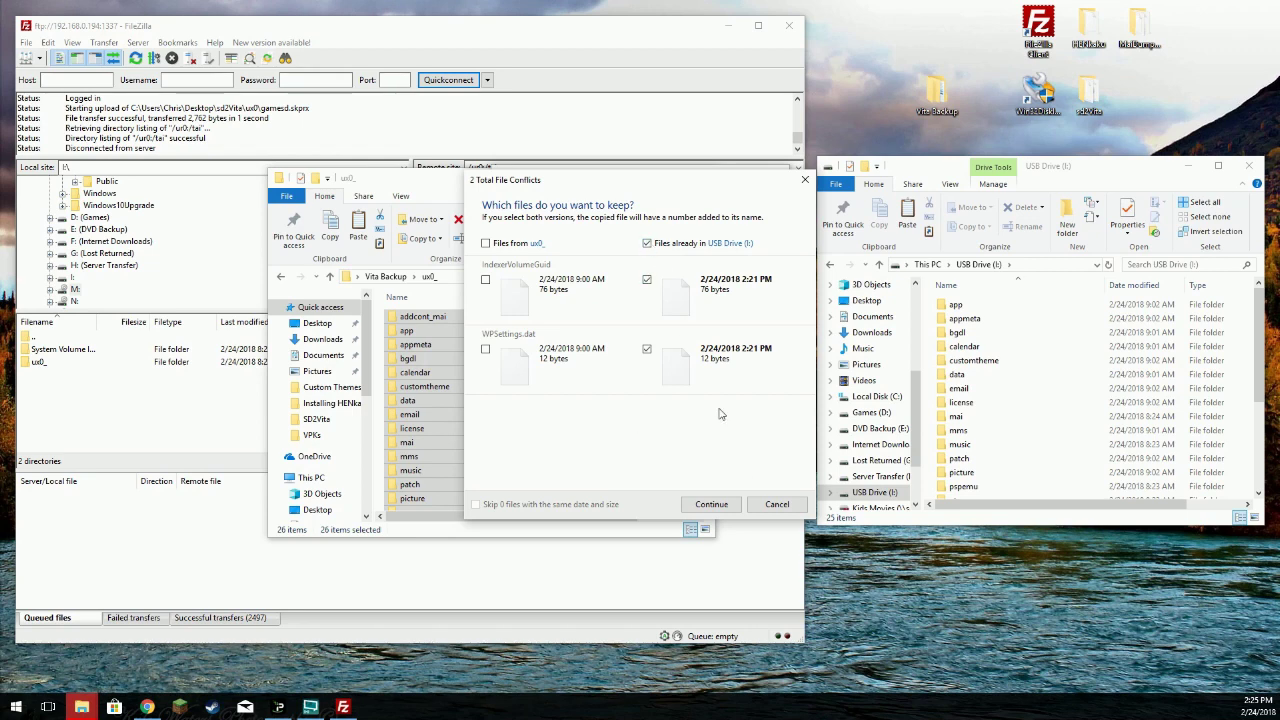
{"action": "left_click", "coordinate": [711, 504]}
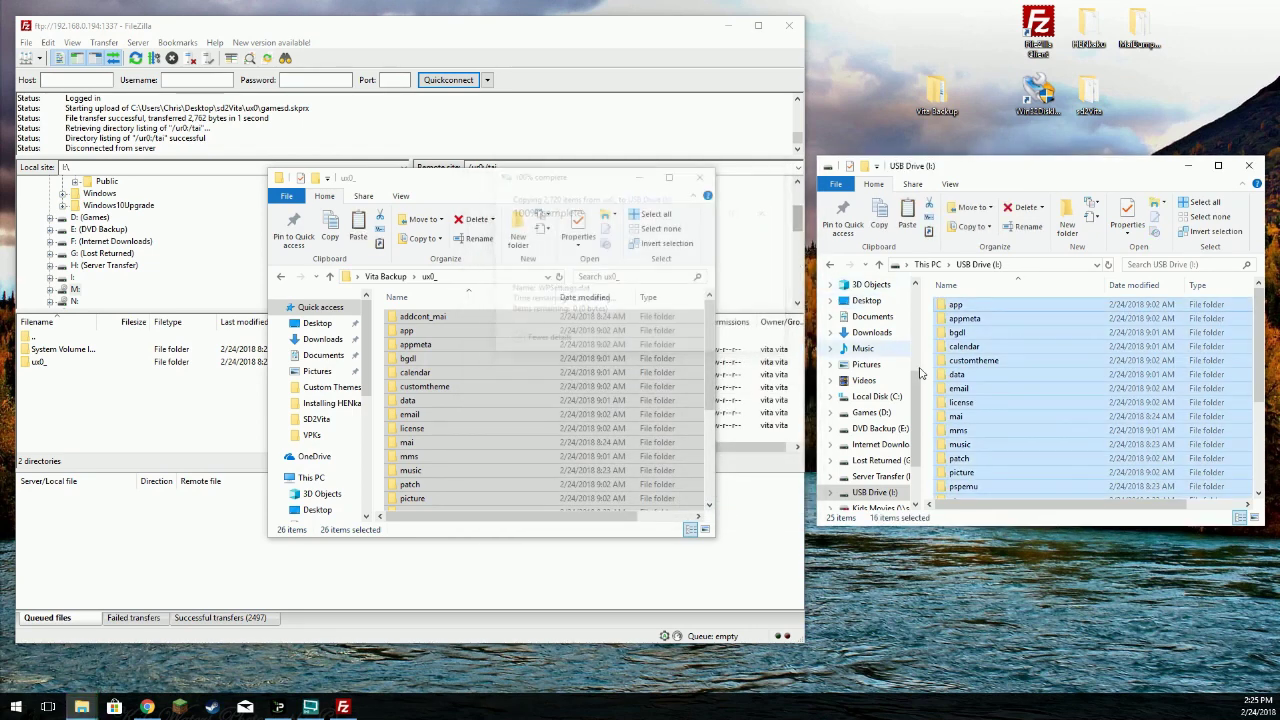
Create an empty text document named sdcard in the root of USB Drive (I:) and close the drive's window.
{"action": "scroll", "coordinate": [985, 415], "scroll_direction": "down", "scroll_amount": 4}
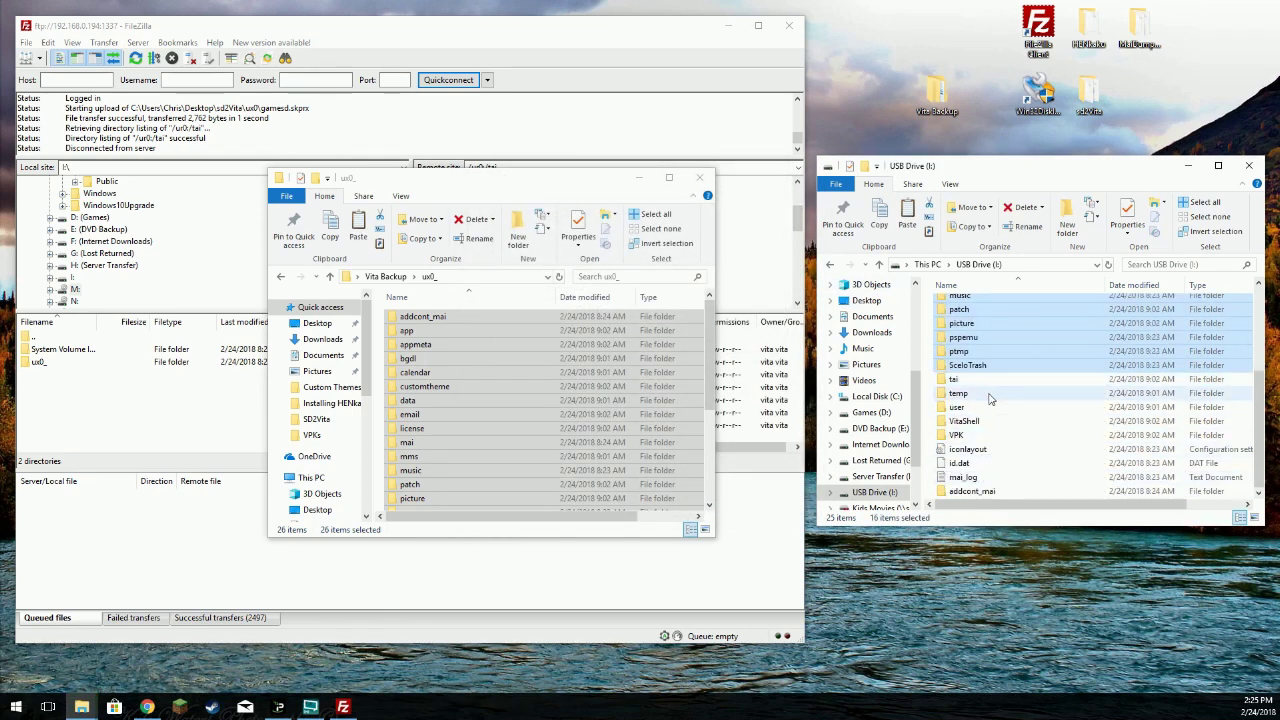
{"action": "left_click", "coordinate": [985, 407]}
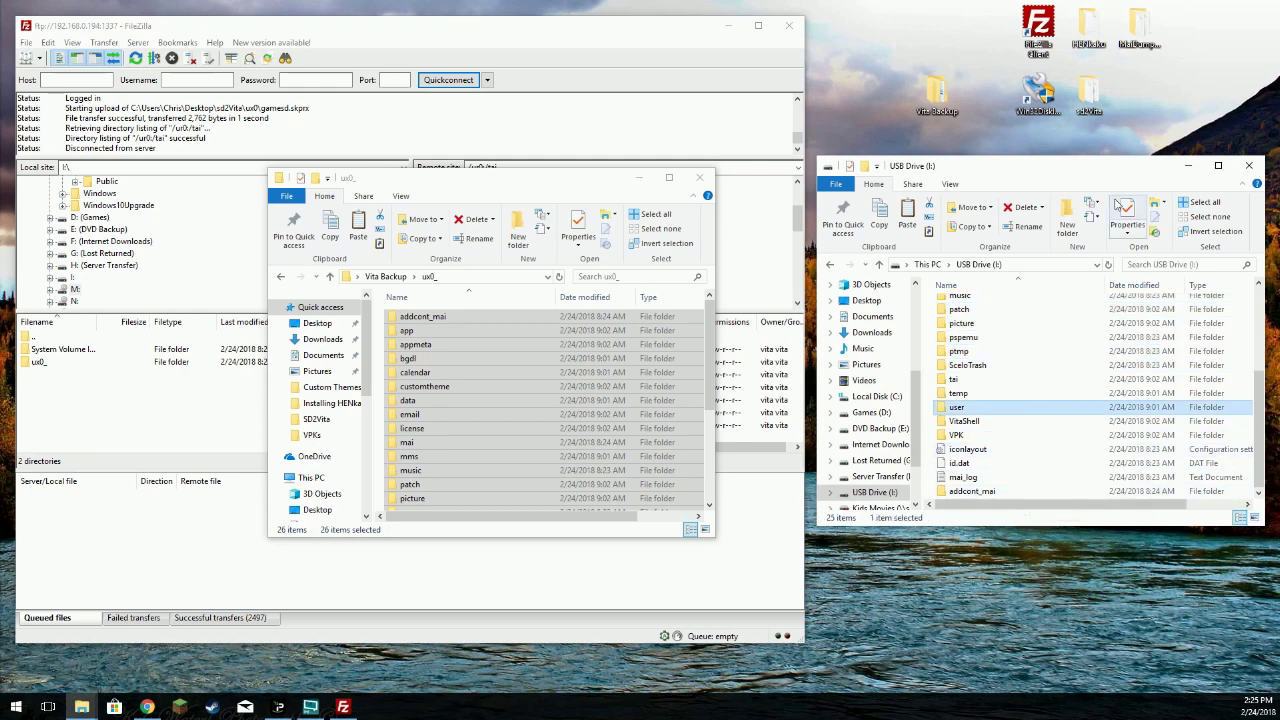
{"action": "left_click_drag", "start_coordinate": [1097, 165], "coordinate": [660, 38]}
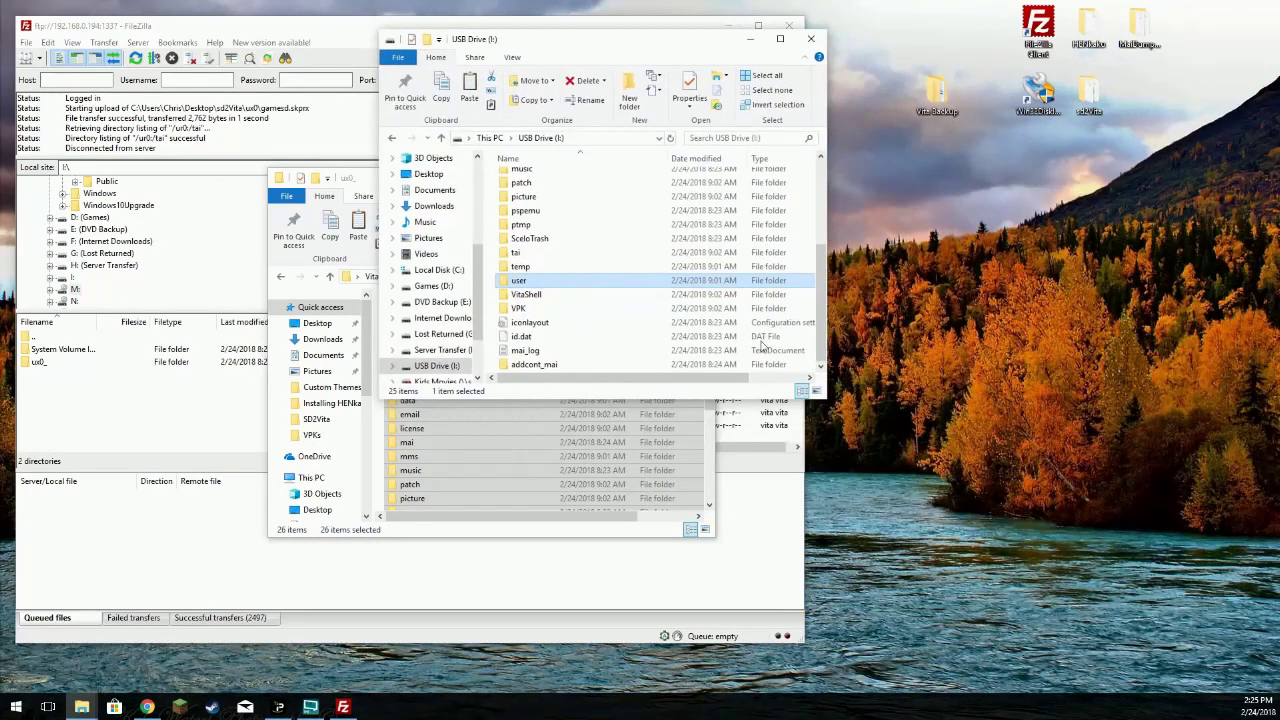
{"action": "left_click_drag", "start_coordinate": [824, 397], "coordinate": [1035, 573]}
{"action": "right_click", "coordinate": [546, 538]}
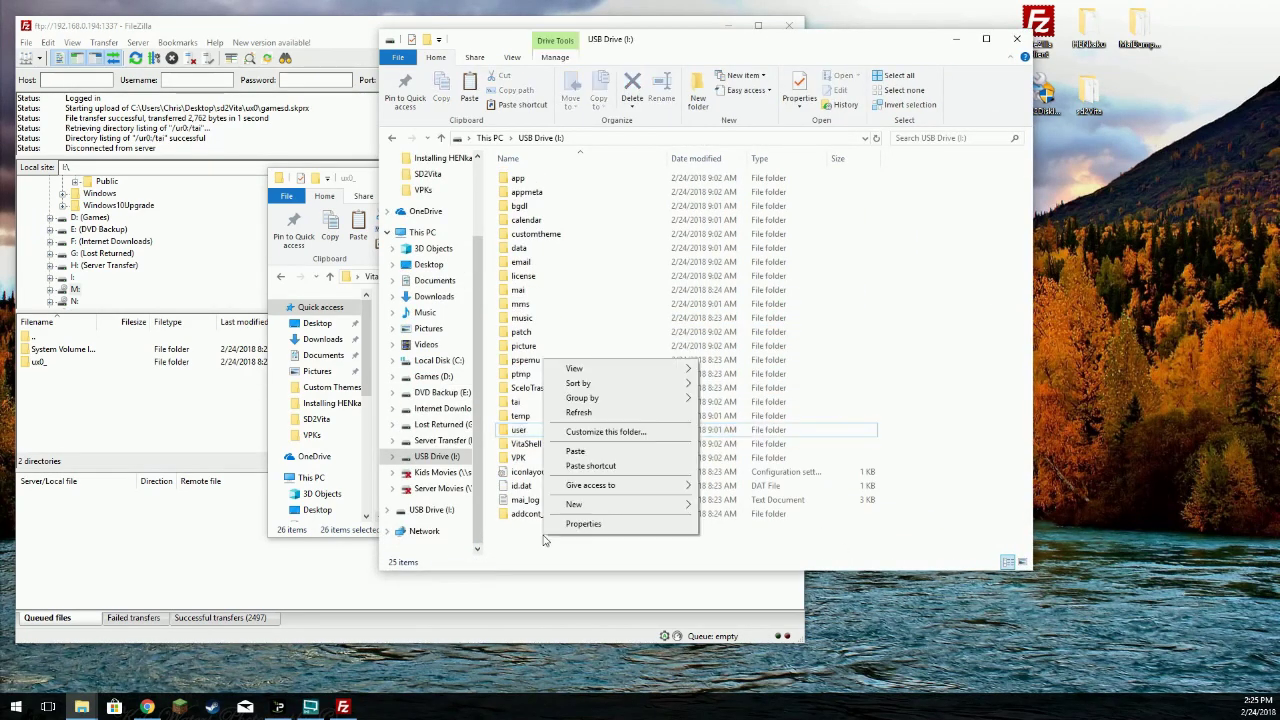
{"action": "mouse_move", "coordinate": [565, 510]}
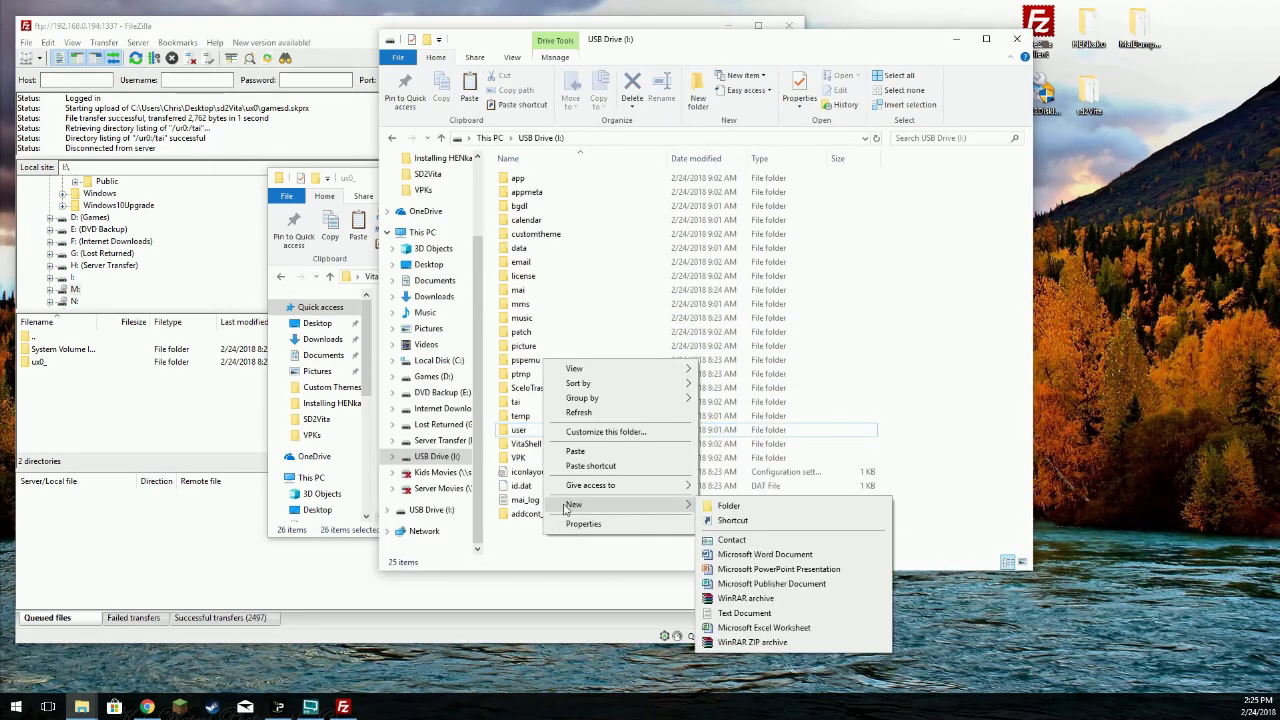
{"action": "left_click", "coordinate": [754, 614]}
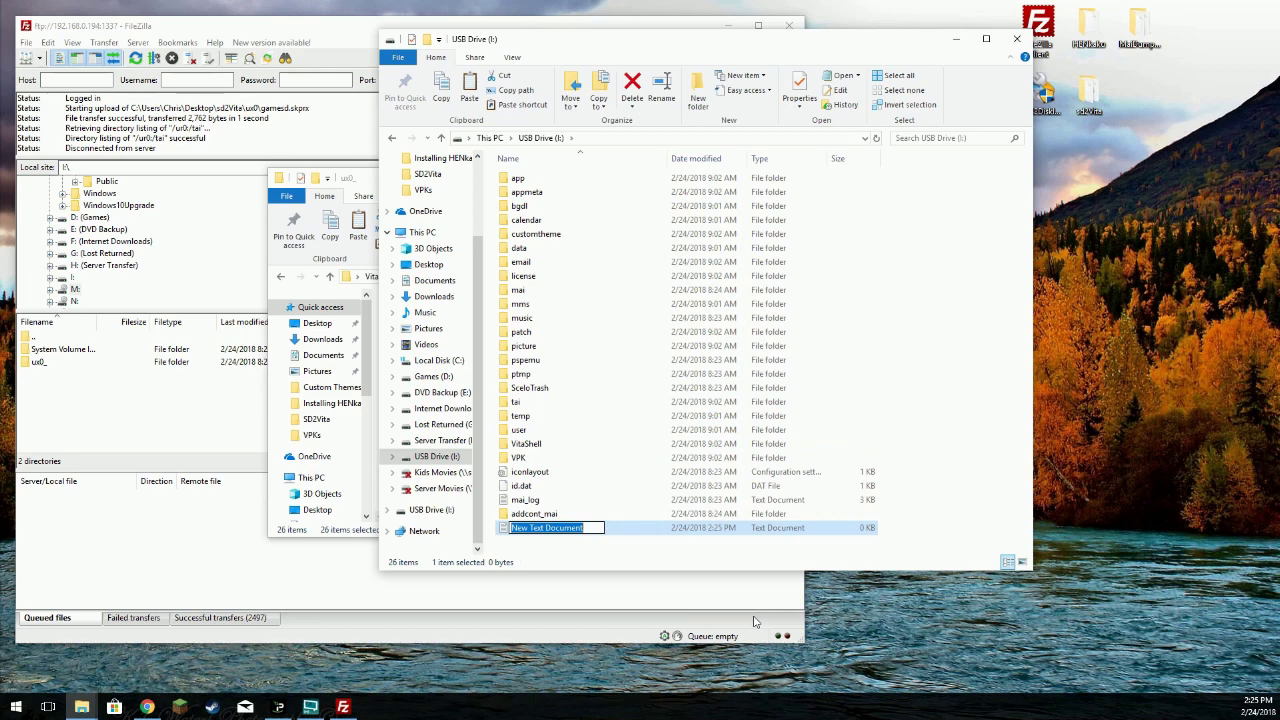
{"action": "type", "text": "sdcard"}
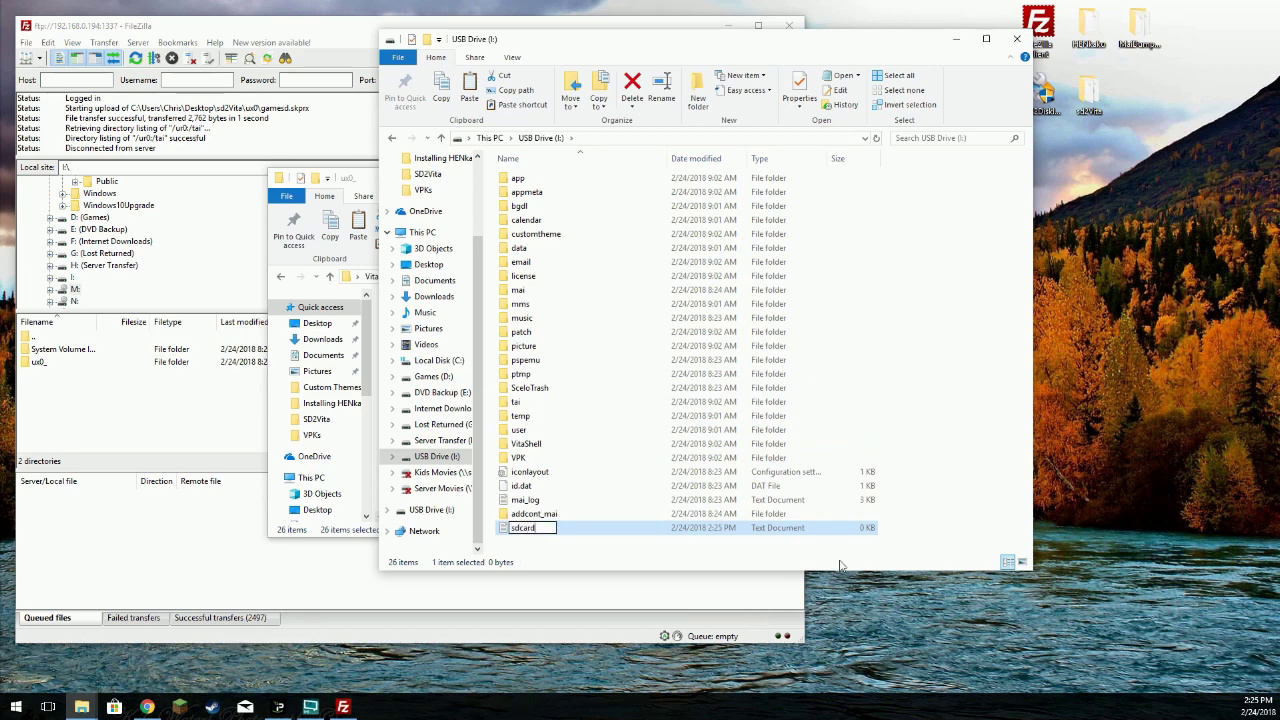
{"action": "left_click", "coordinate": [930, 527]}
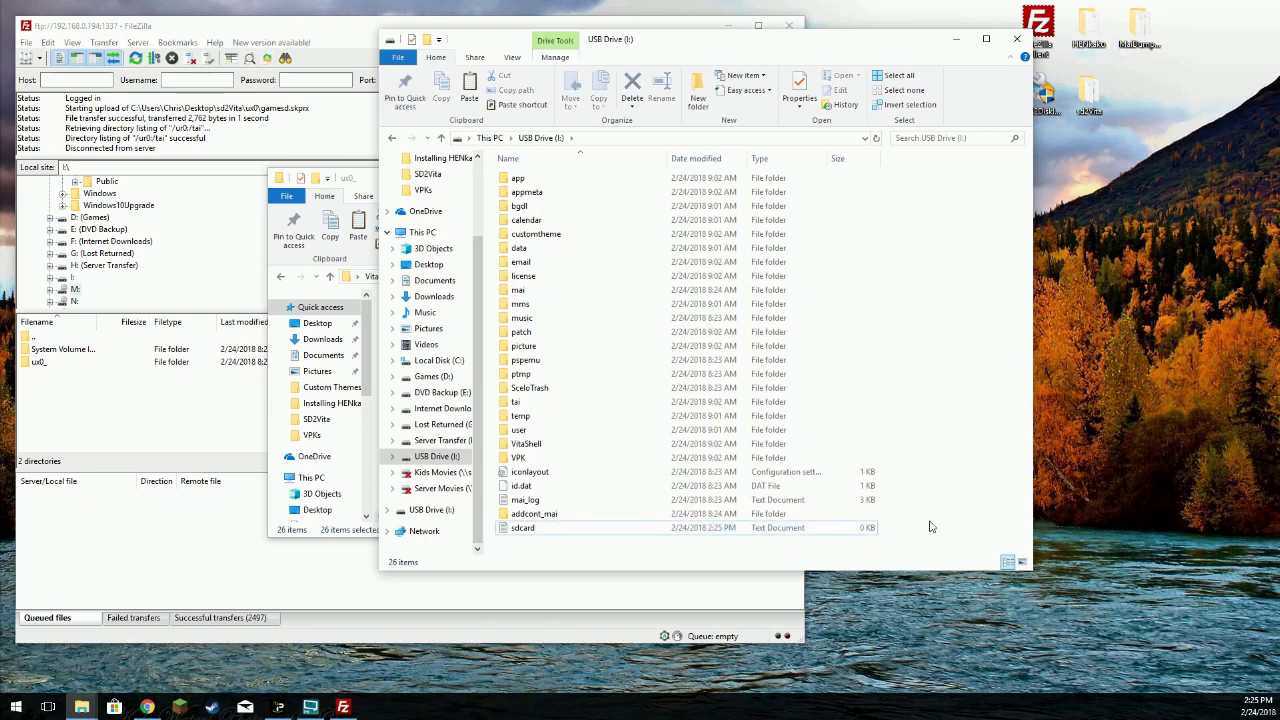
{"action": "left_click", "coordinate": [1017, 38]}
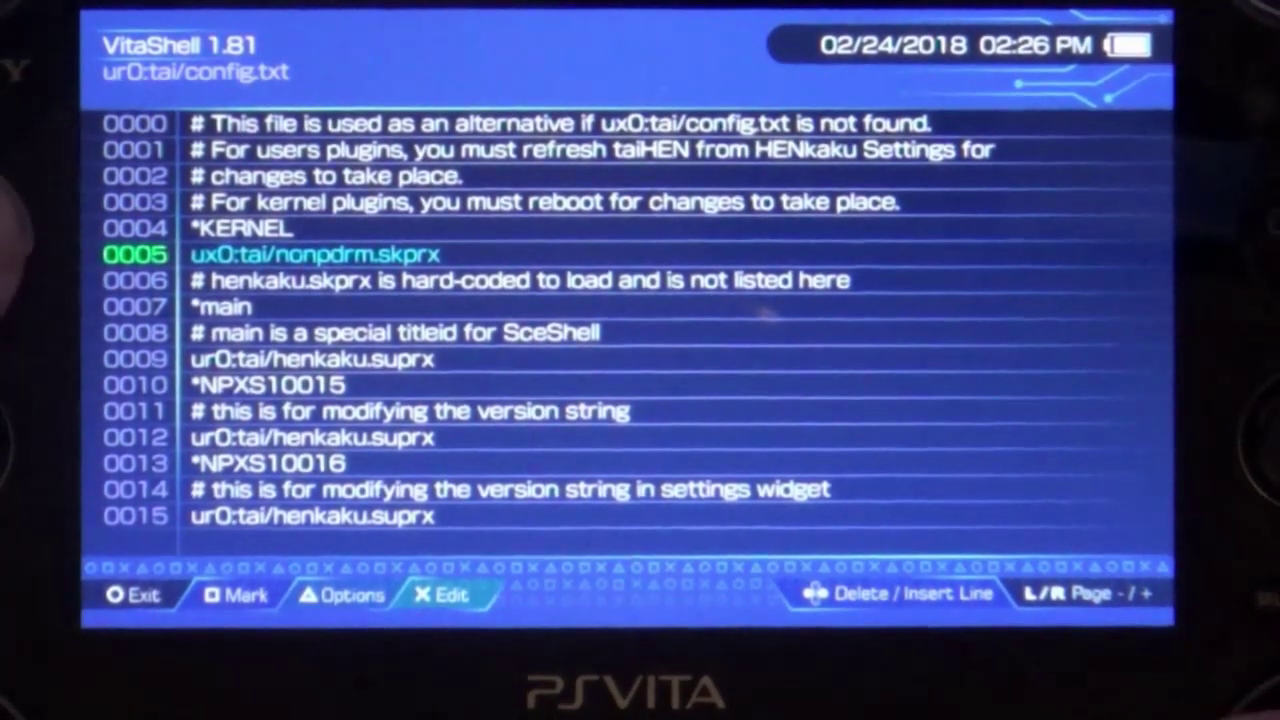
In VitaShell's ur0:tai/config.txt, insert a line below ux0:tai/nonpdrm.skprx under *KERNEL and enter "uro:tai/" in it.
{"action": "key", "text": "Right"}
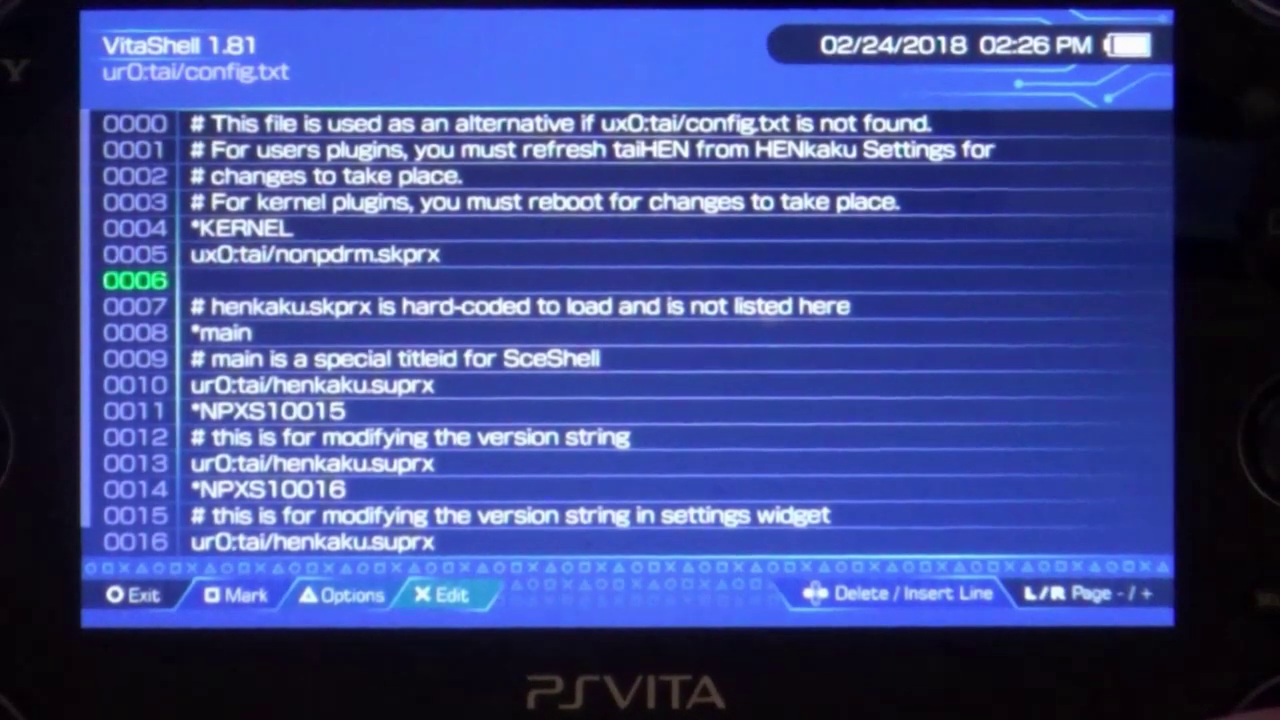
{"action": "key", "text": "Return"}
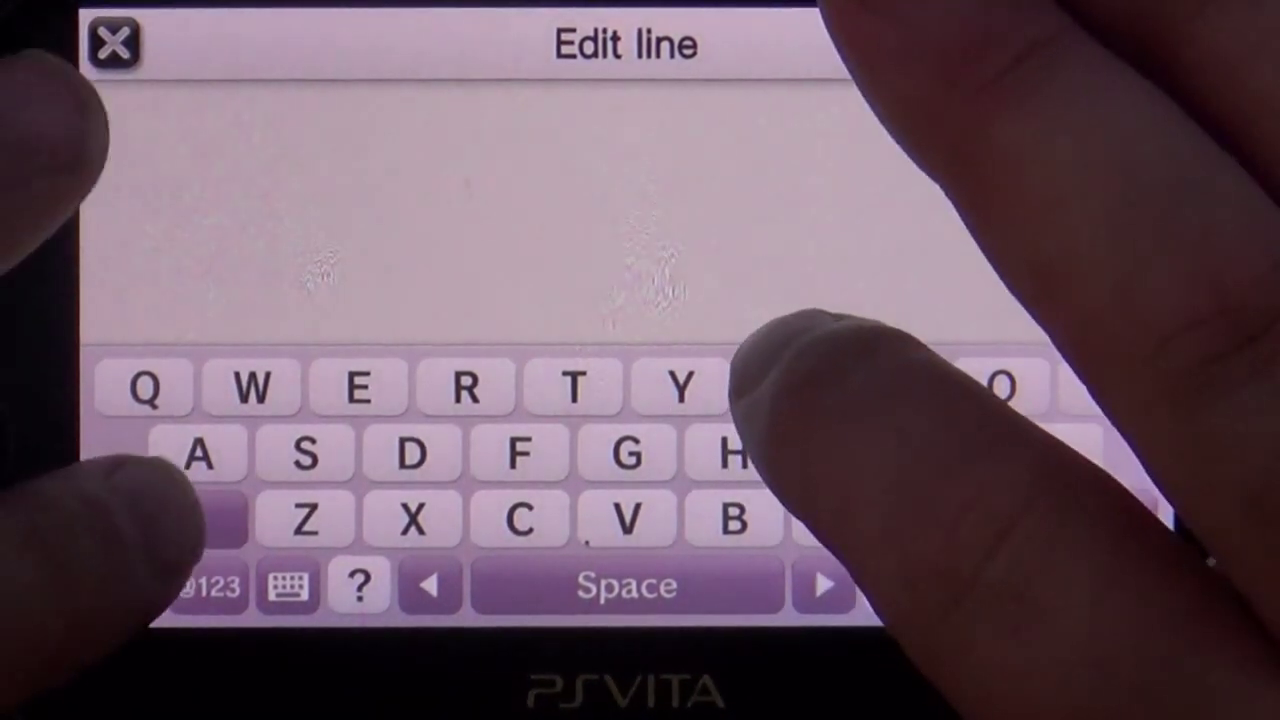
{"action": "type", "text": "ur"}
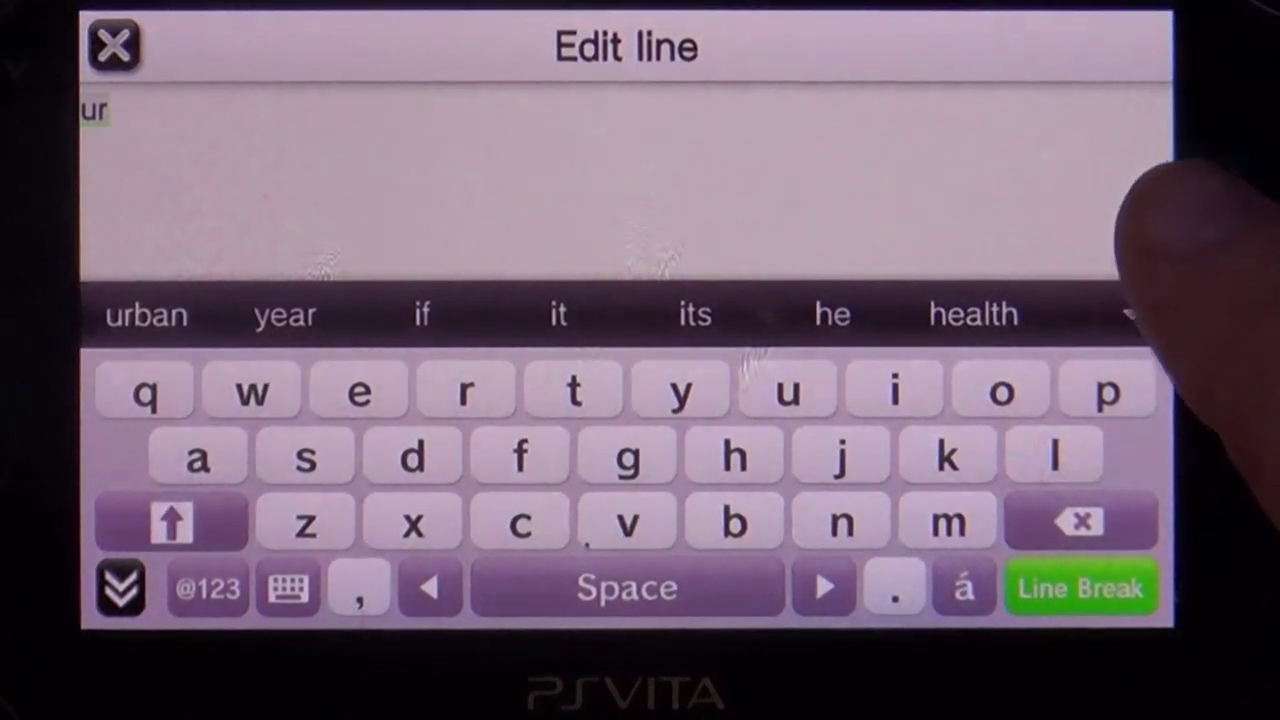
{"action": "type", "text": "o"}
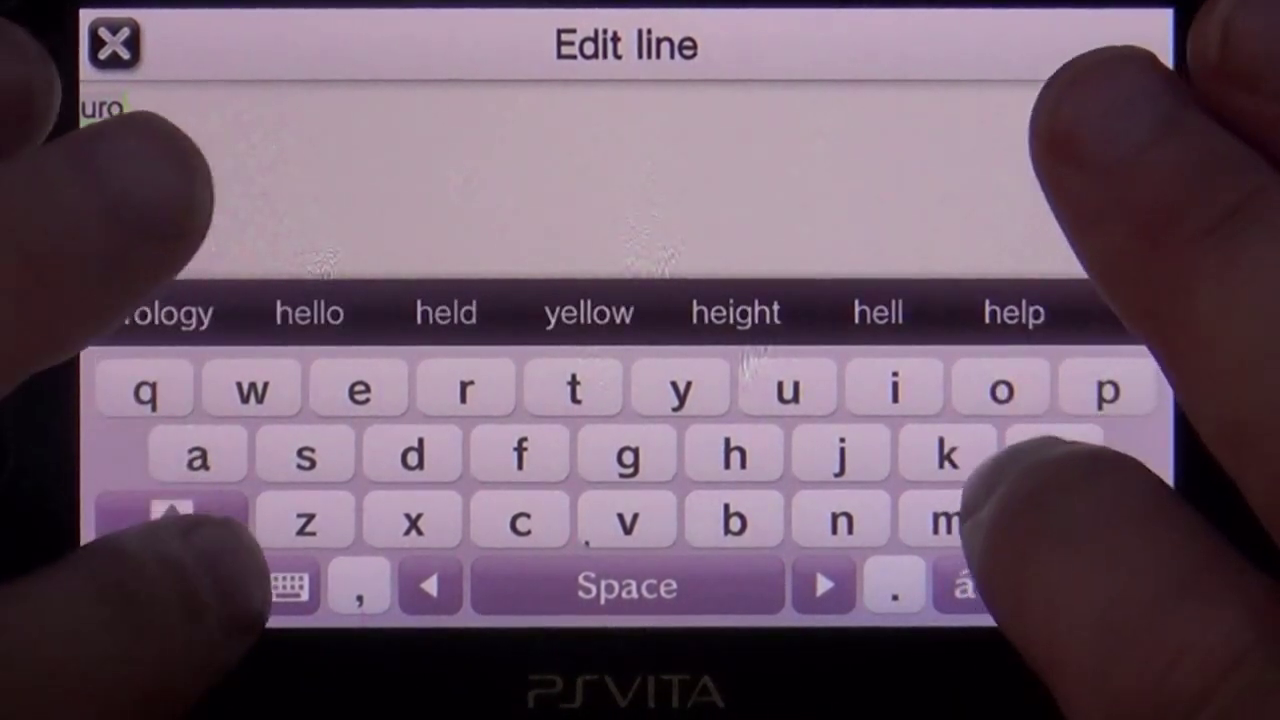
{"action": "left_click", "coordinate": [960, 586]}
{"action": "type", "text": ":"}
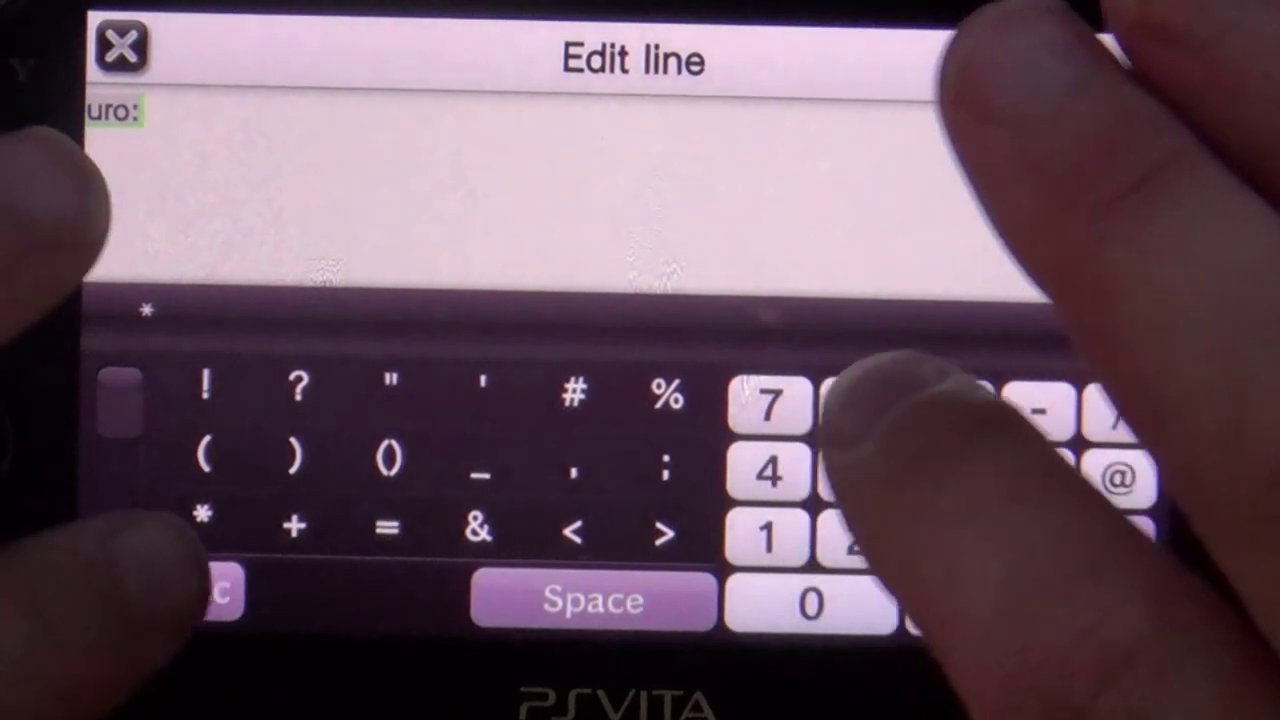
{"action": "left_click", "coordinate": [208, 586]}
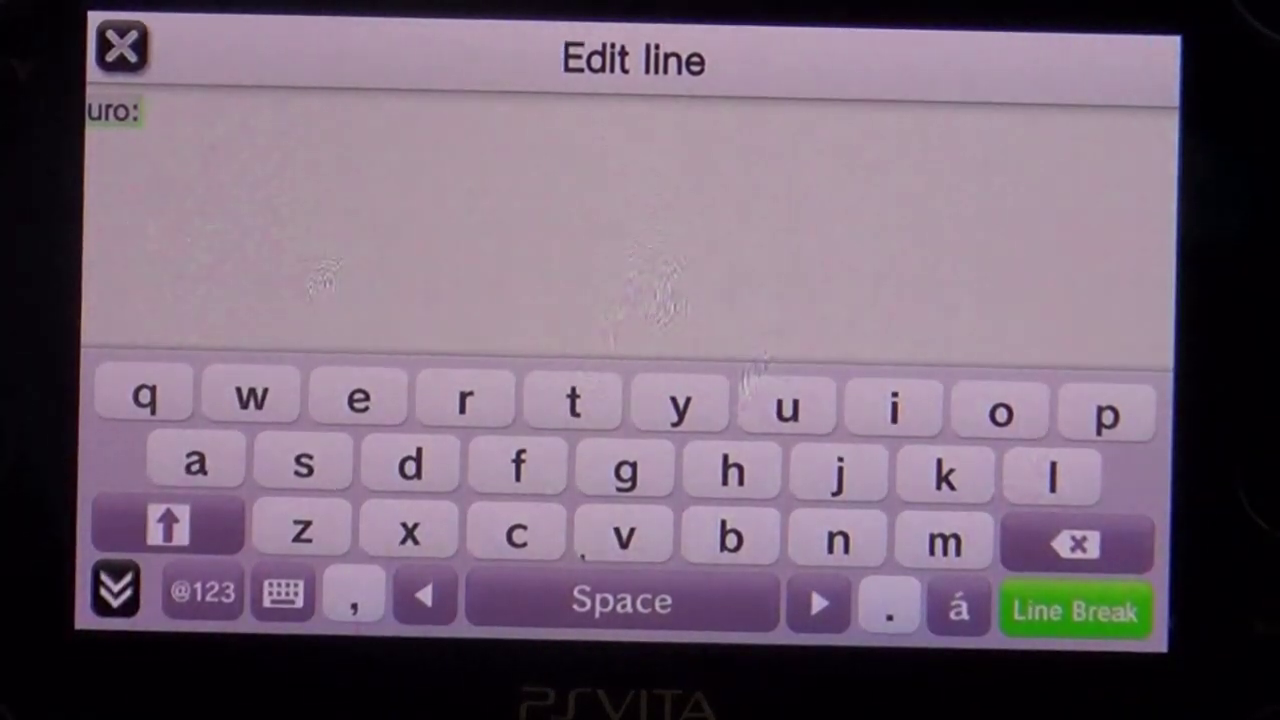
{"action": "type", "text": "tai"}
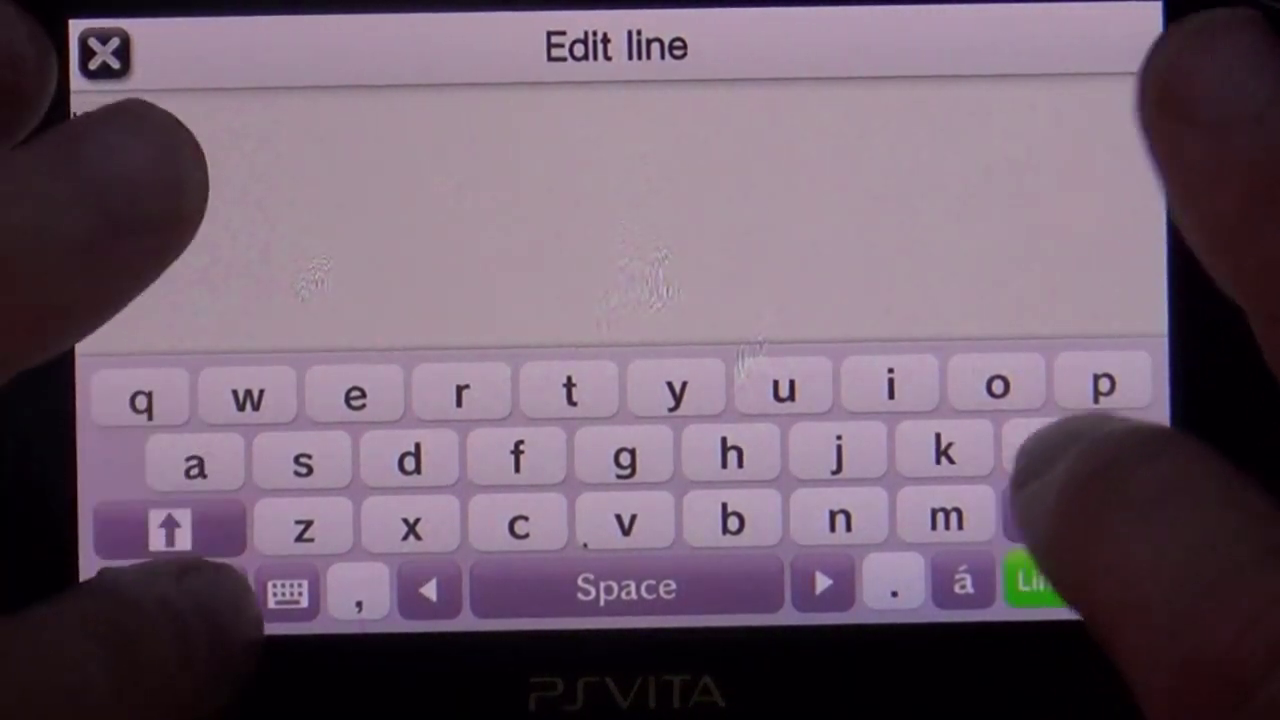
{"action": "left_click", "coordinate": [207, 595]}
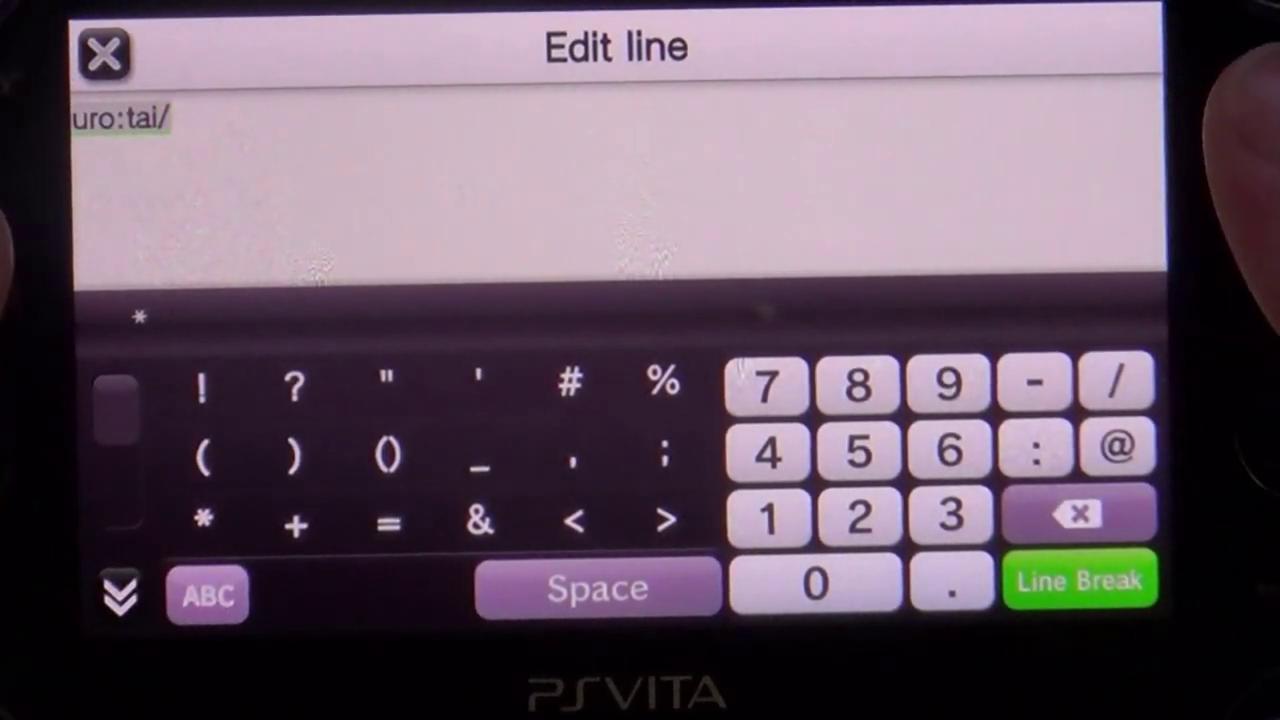